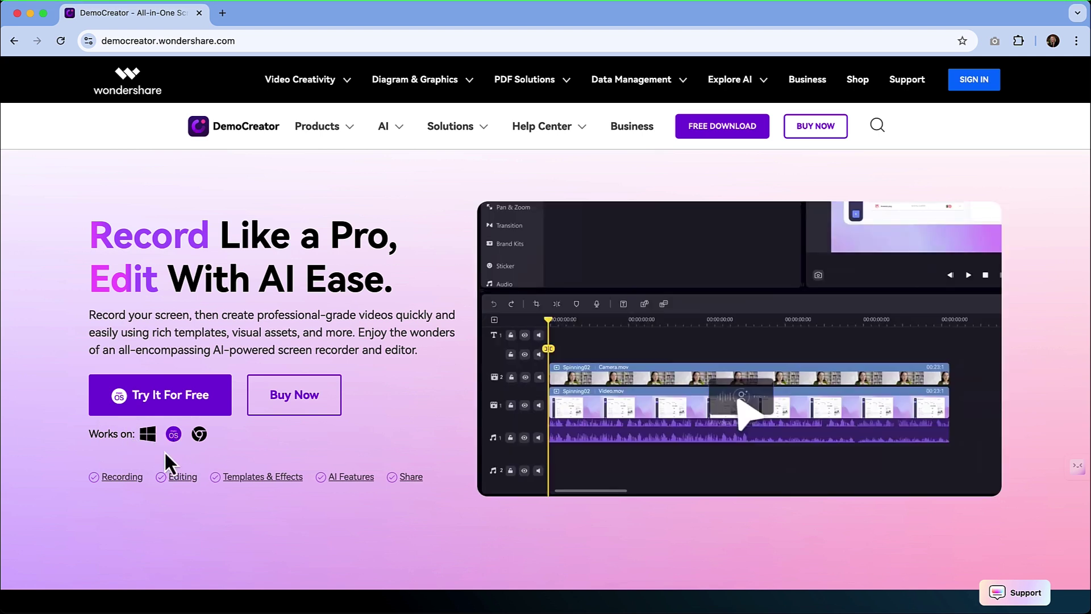
- Open the DemoCreator for Mac BUY NOW pricing page and scroll through the Compare All plans table
left_click(817, 135)
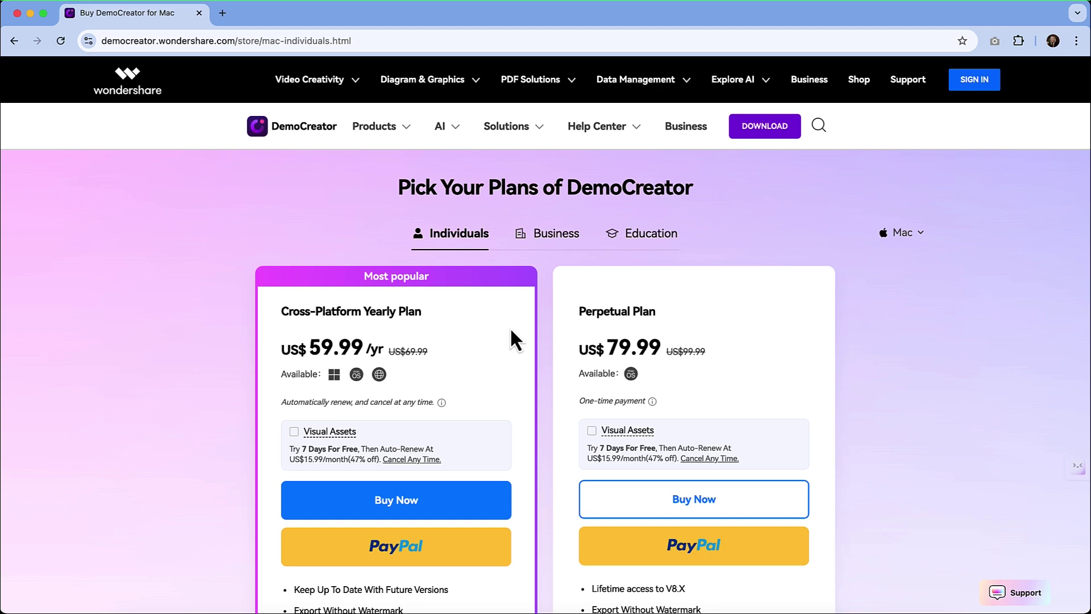
scroll(509, 329, "down", 10)
scroll(510, 328, "down", 1)
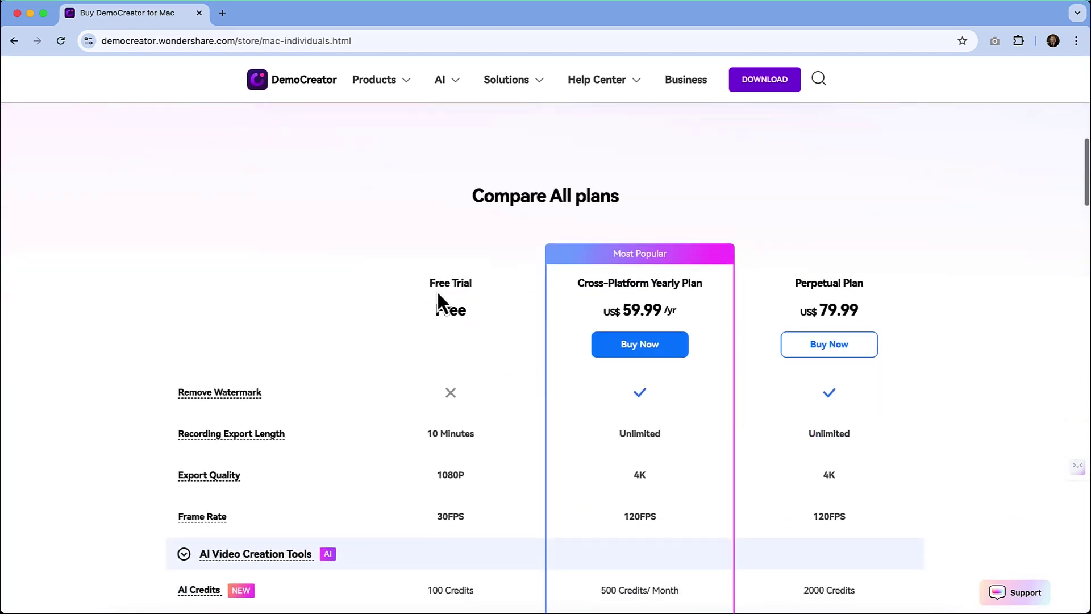
scroll(436, 279, "down", 2)
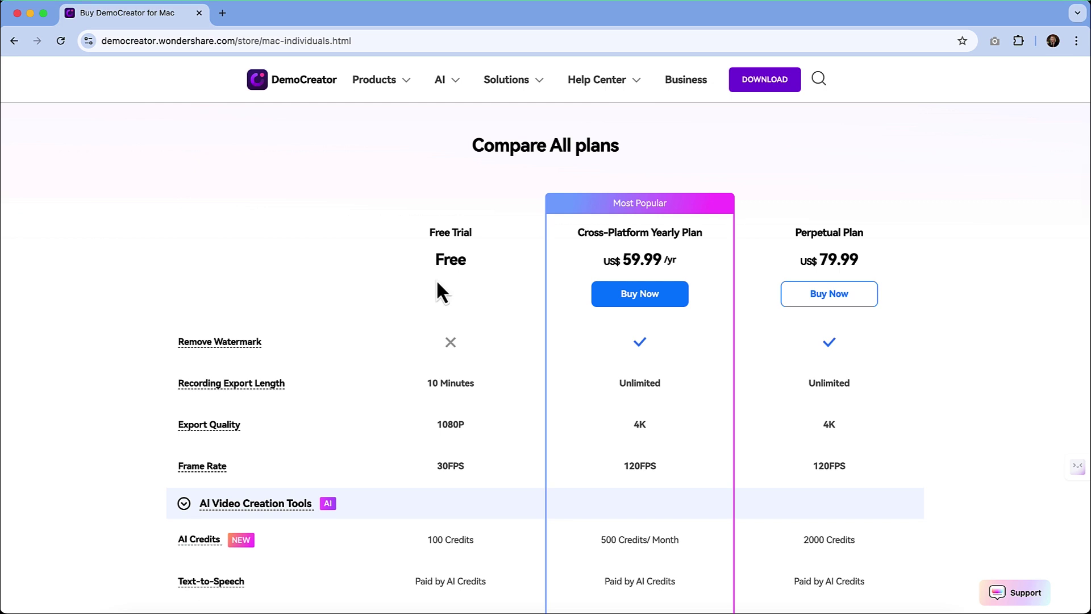
scroll(437, 284, "down", 2)
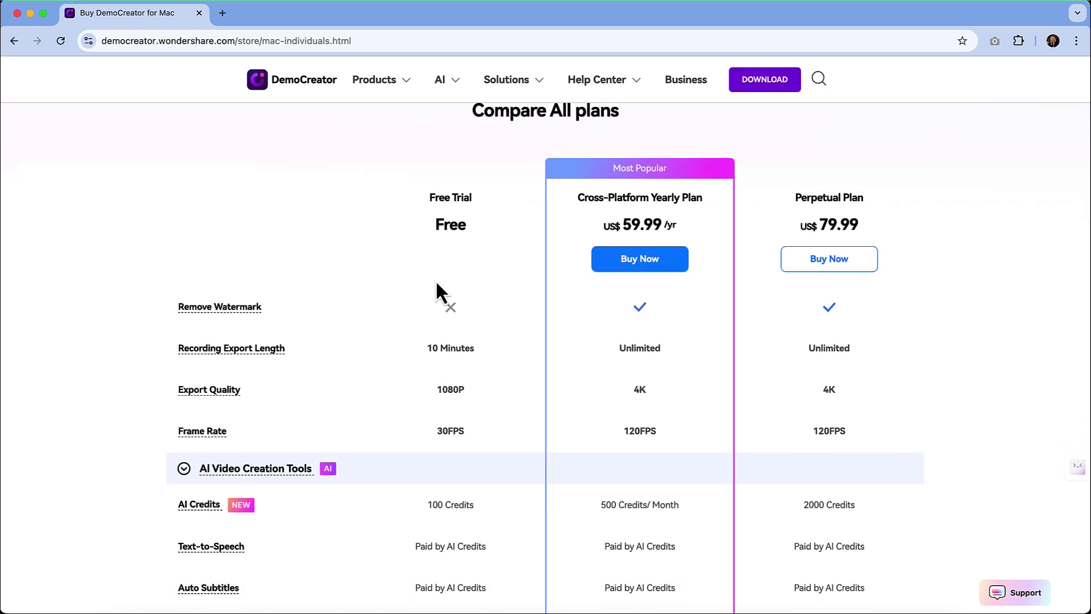
scroll(437, 283, "down", 2)
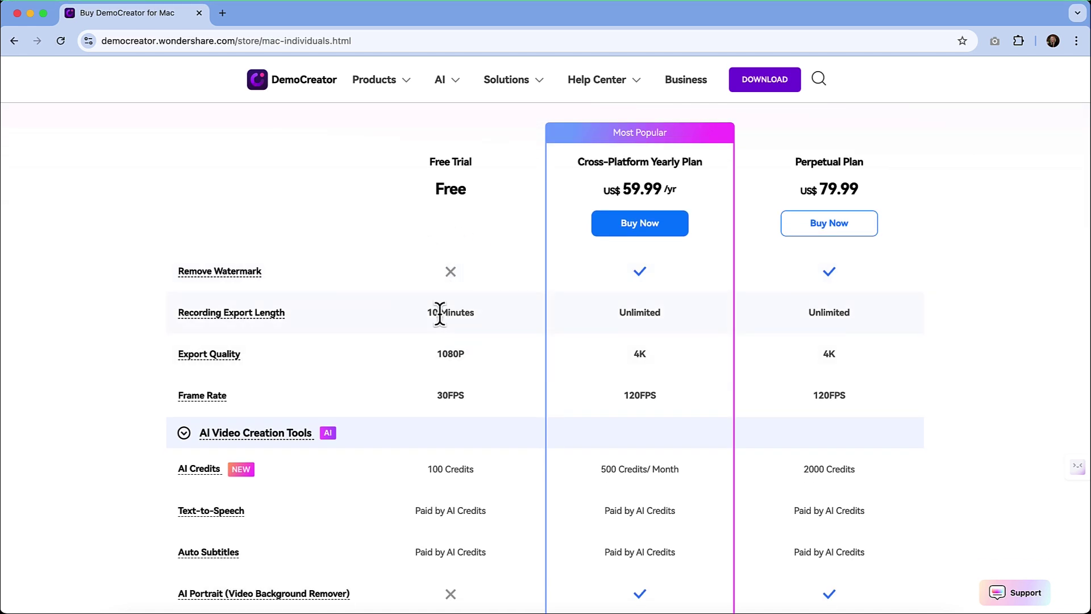
scroll(441, 313, "down", 10)
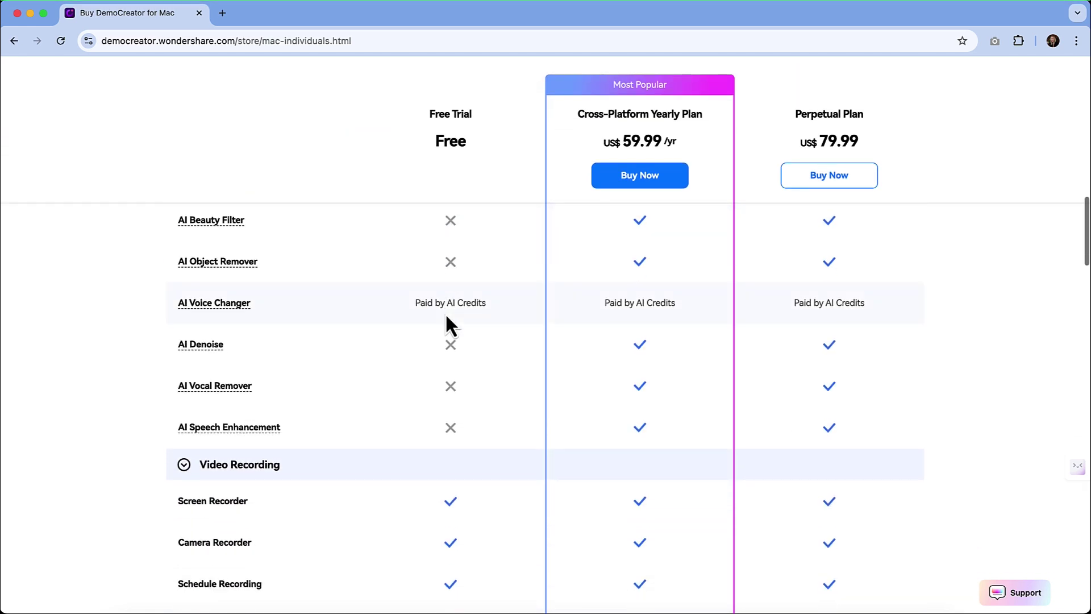
scroll(446, 317, "down", 8)
scroll(446, 317, "up", 5)
scroll(446, 317, "up", 15)
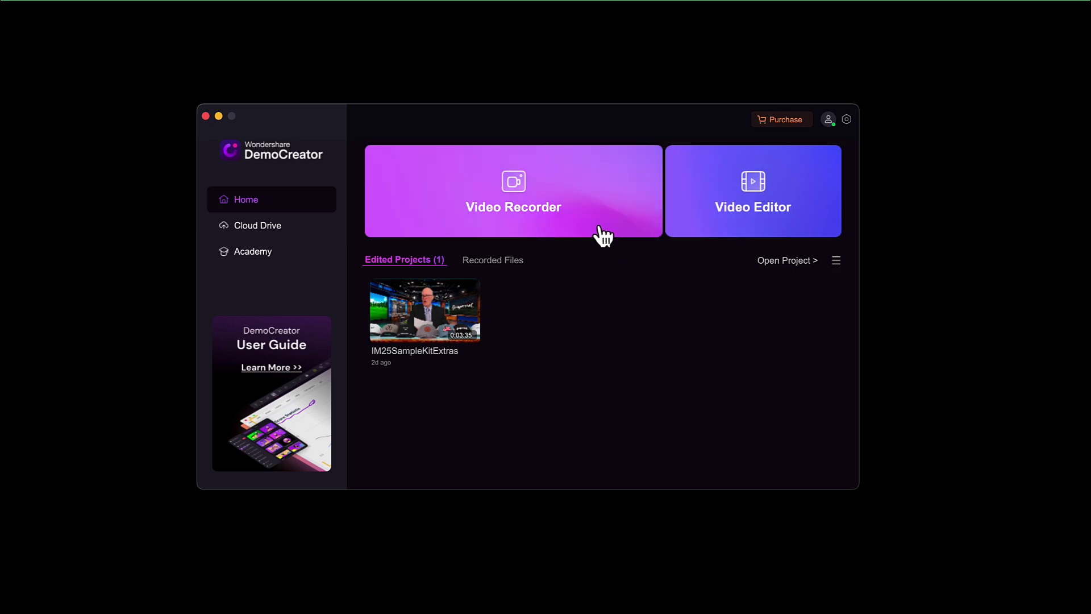
- Launch the Video Recorder from the DemoCreator Home screen in Screen & Cam mode
left_click(553, 216)
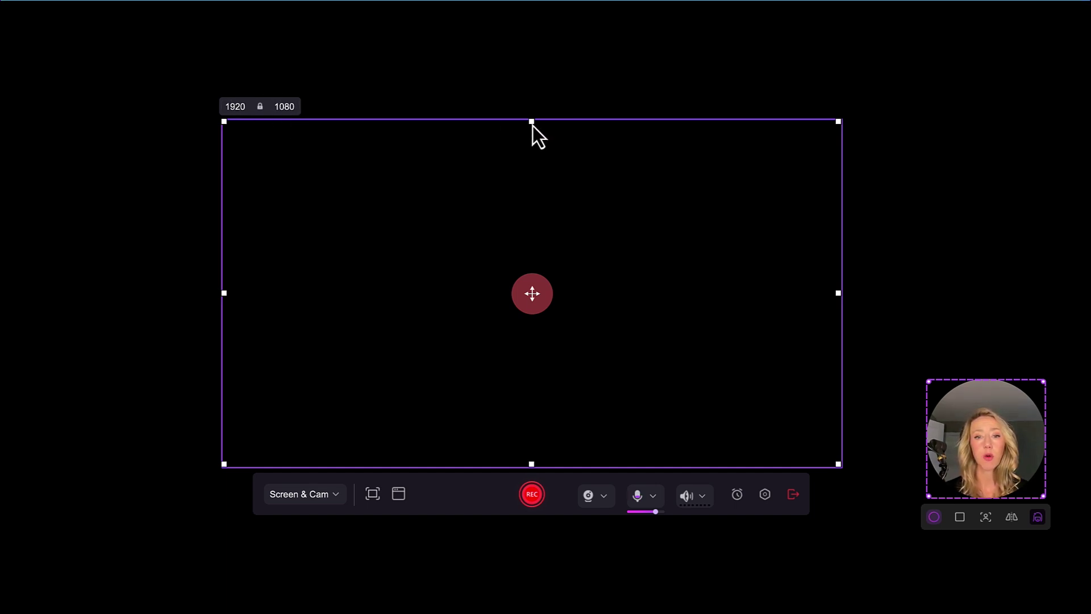
- Stretch the capture area to 2870 × 1614 and move the webcam bubble slightly left
left_click_drag(532, 122, 530, 24)
left_click_drag(531, 463, 537, 543)
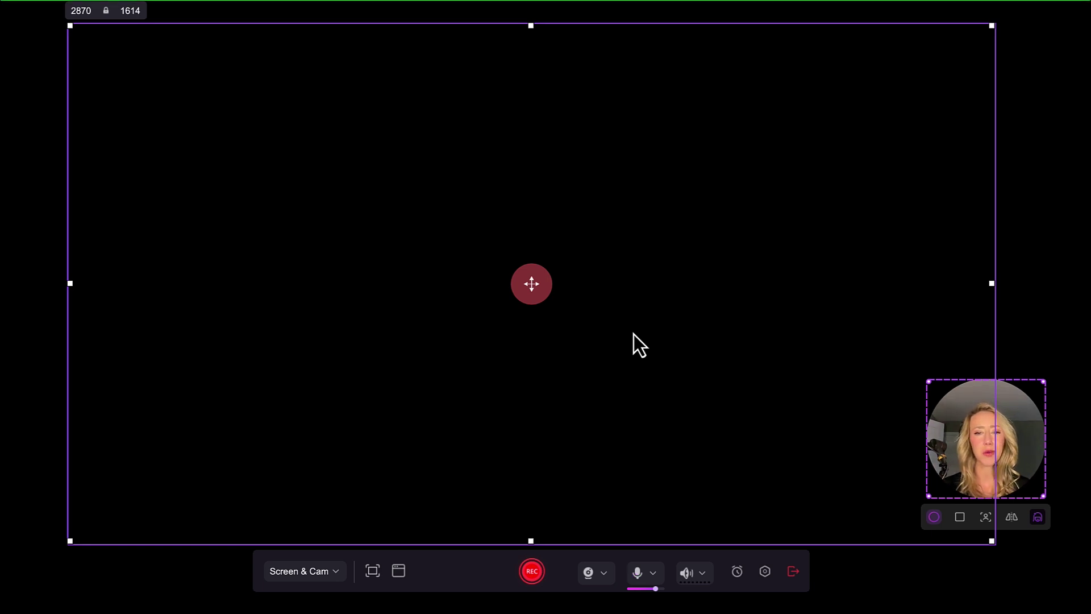
mouse_move(527, 287)
left_mouse_down()
mouse_move(514, 289)
mouse_move(527, 287)
left_mouse_up()
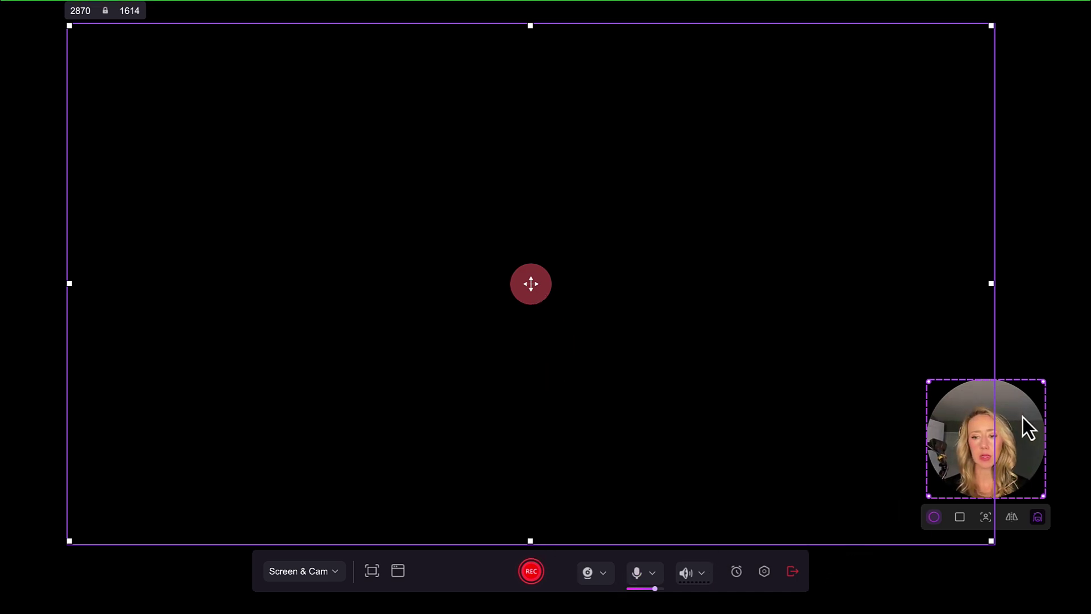
left_click_drag(1023, 415, 950, 417)
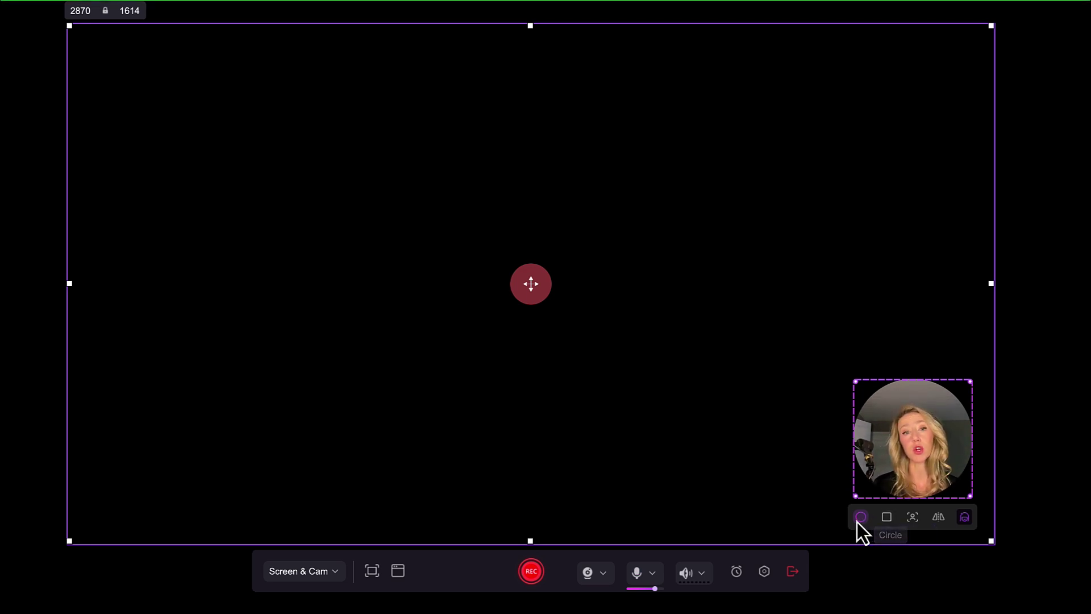
- Try the Square webcam shape, then return to Circle and leave Mirror off
left_click(886, 517)
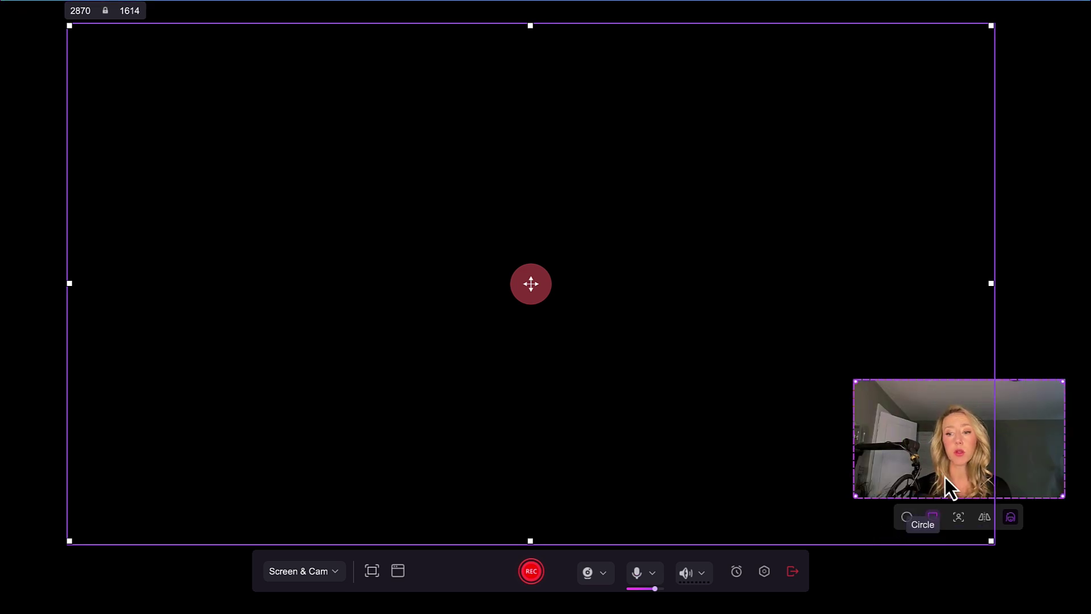
left_click(909, 519)
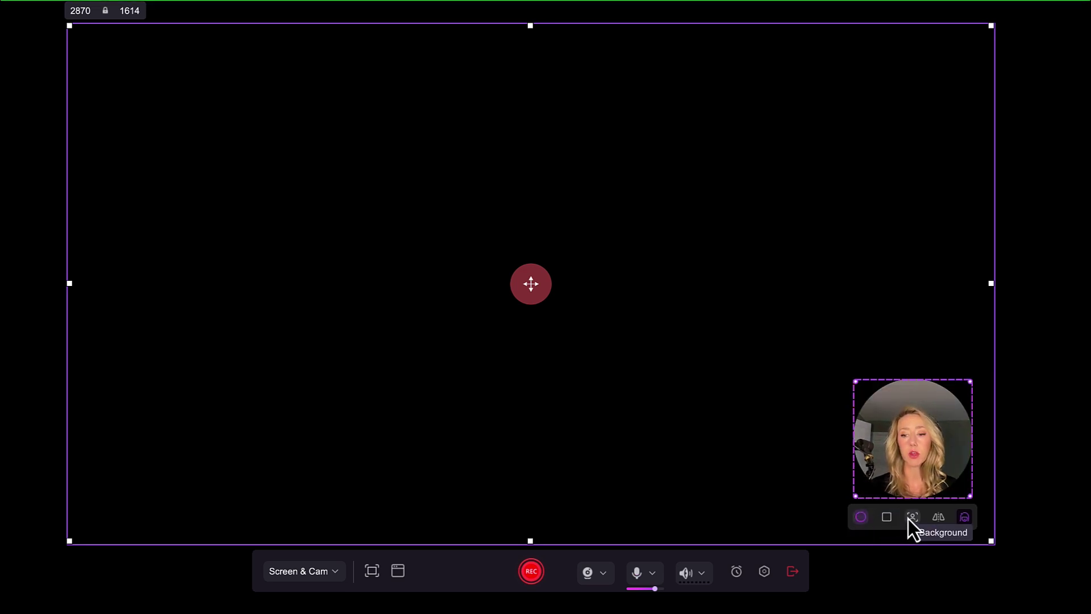
left_click(936, 520)
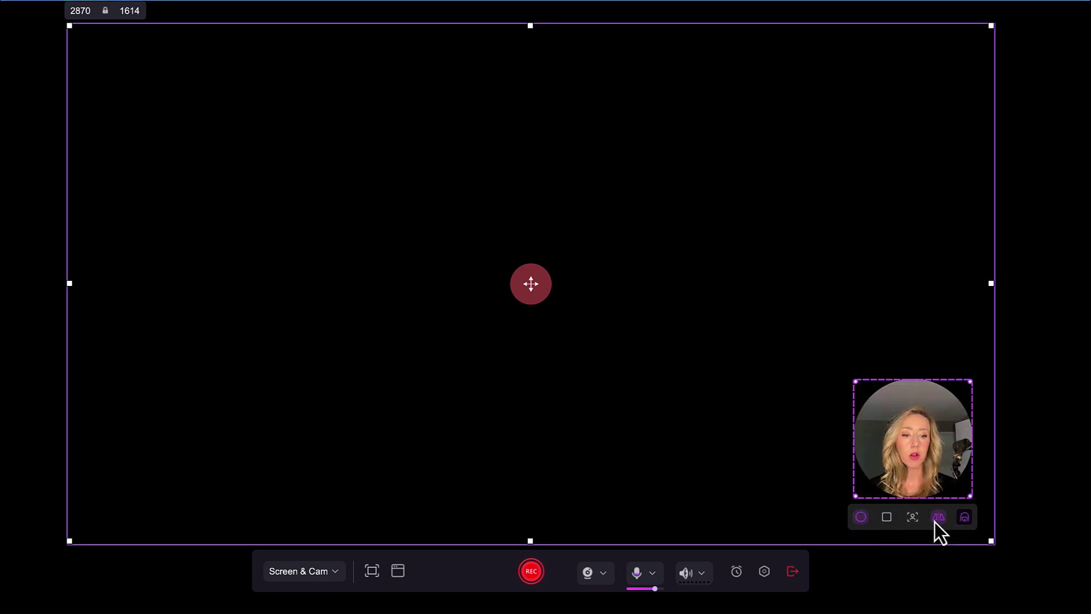
left_click(936, 522)
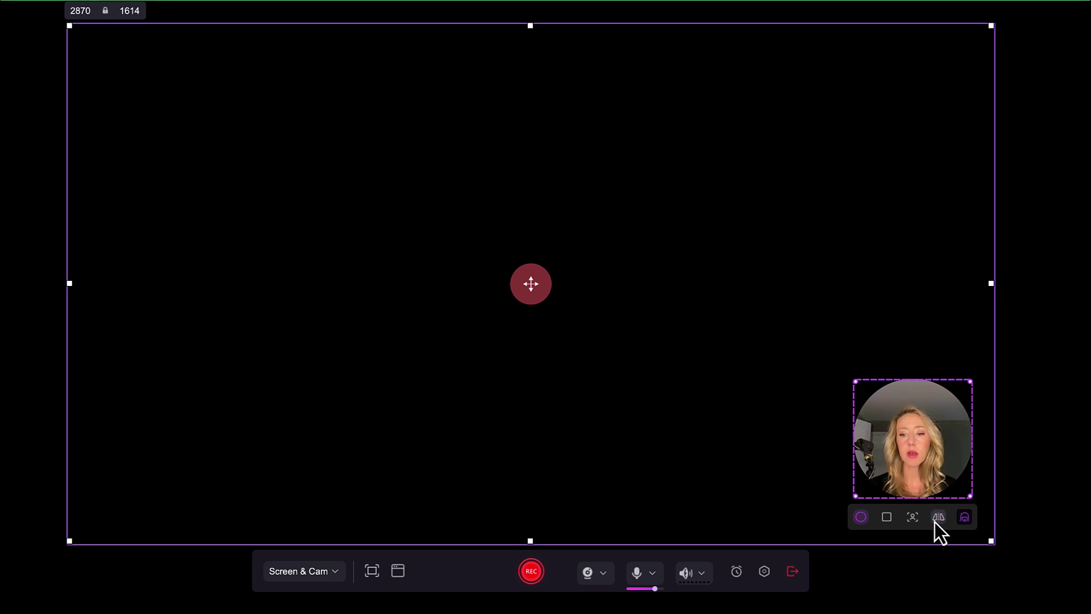
- Switch the AI Beauty Filter toggle off and close its settings panel
left_click(966, 518)
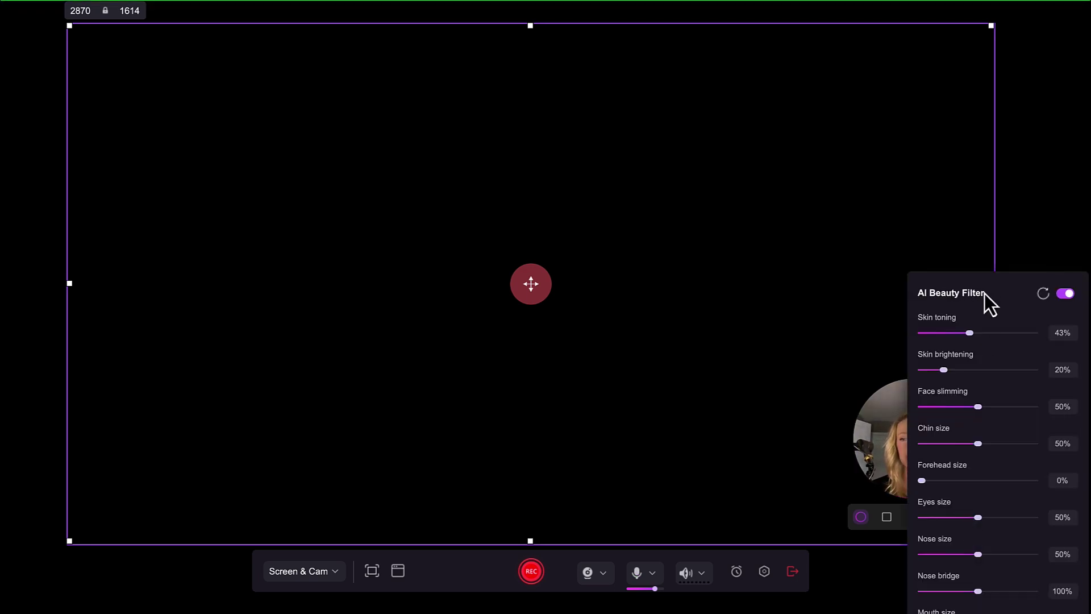
left_click_drag(982, 278, 629, 176)
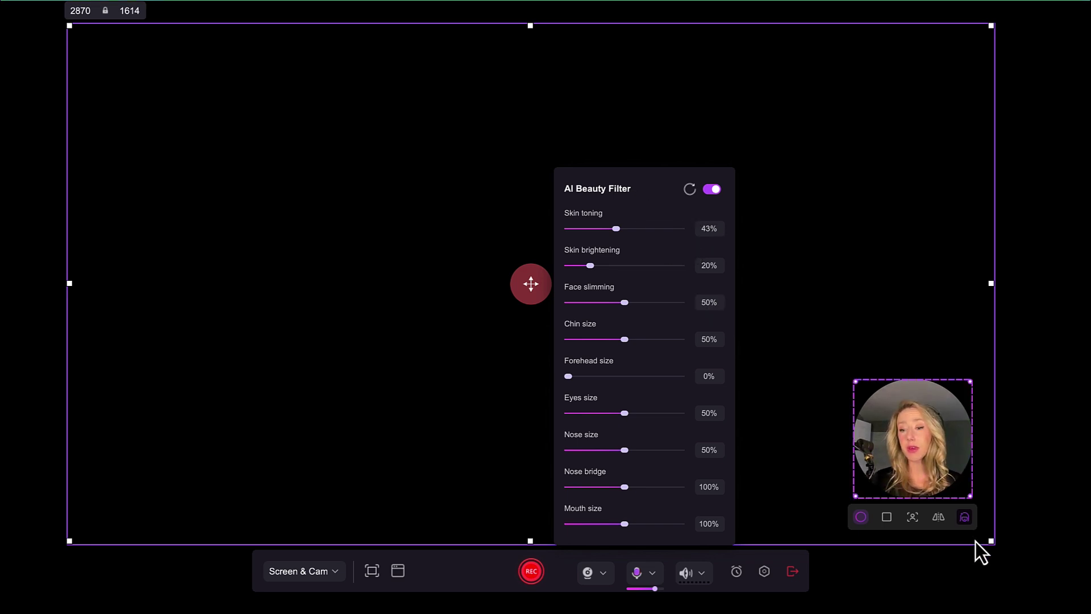
left_click(964, 517)
left_click(964, 517)
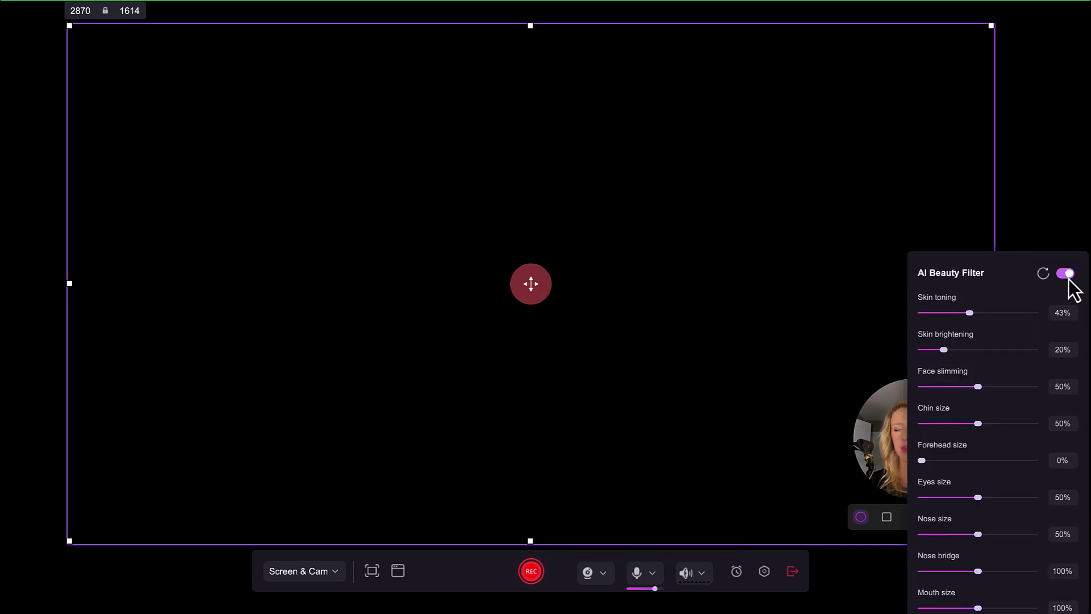
left_click(1067, 275)
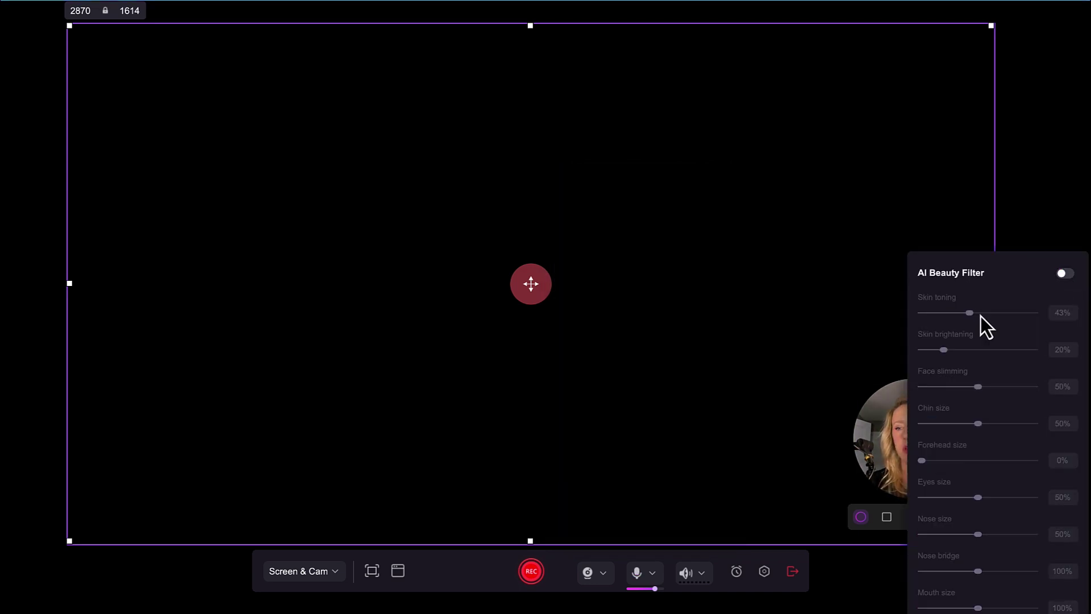
left_click(879, 475)
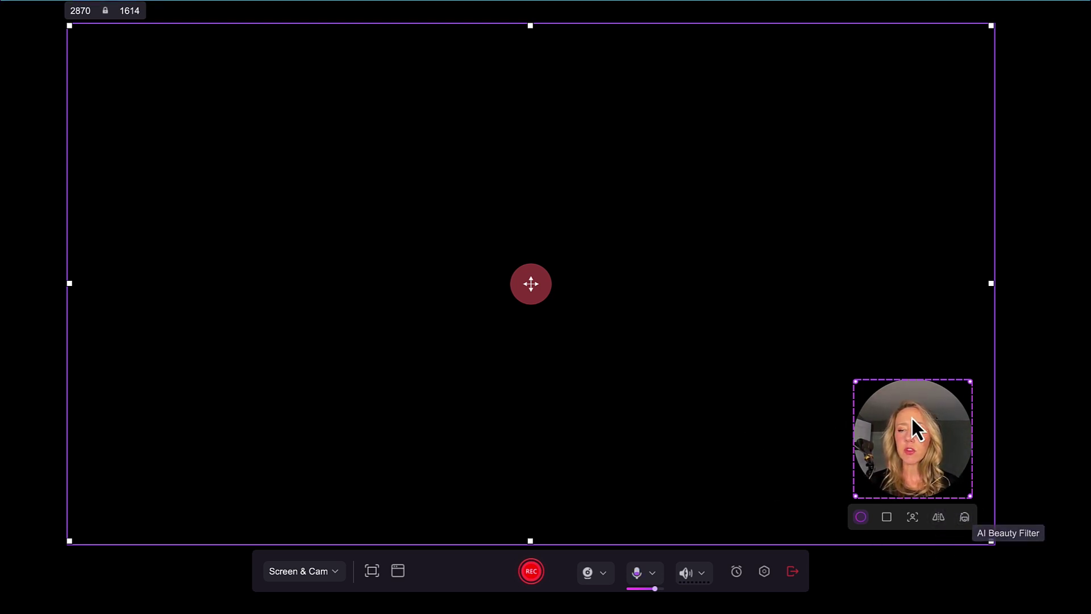
- Nudge the webcam bubble down-right and check the camera list, keeping FaceTime HD Camera
left_click_drag(913, 429, 918, 437)
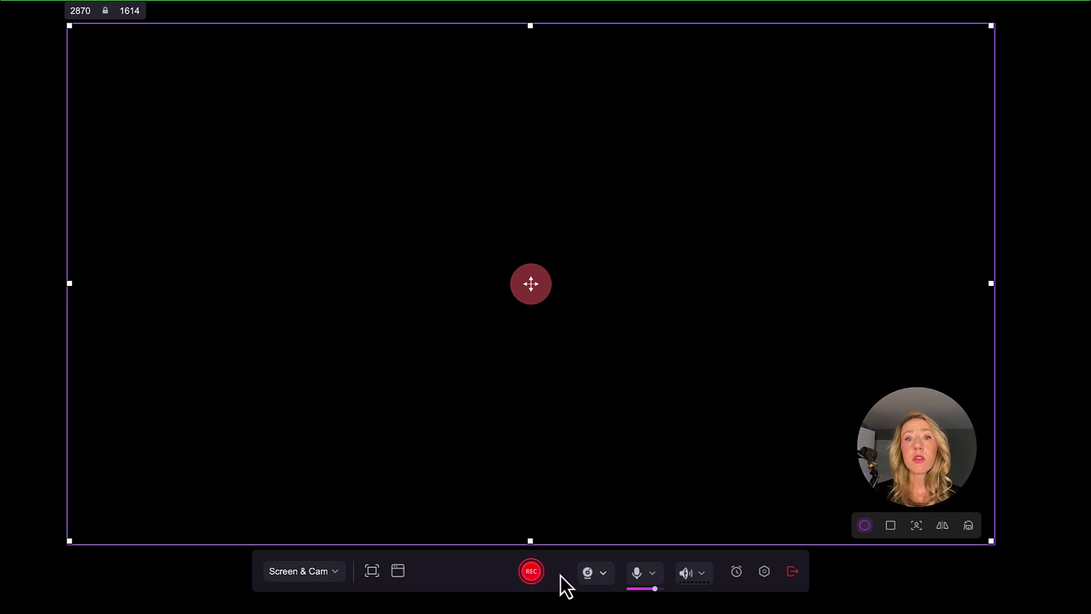
left_click(602, 579)
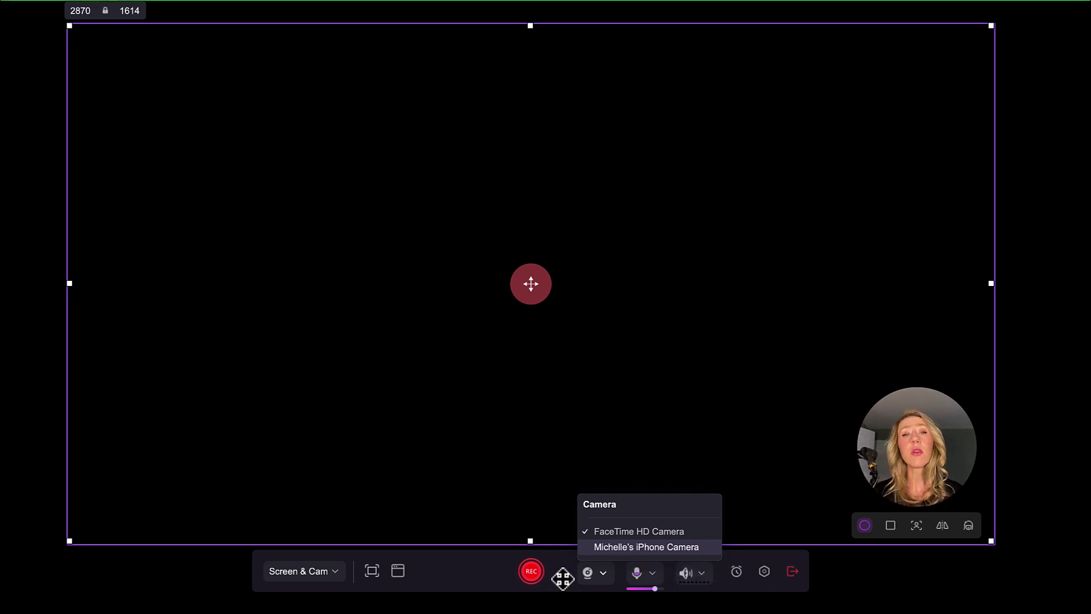
left_click(654, 575)
- Check the microphone and system audio lists, keeping MacBook Pro Microphone and Default System Audio
left_click(654, 575)
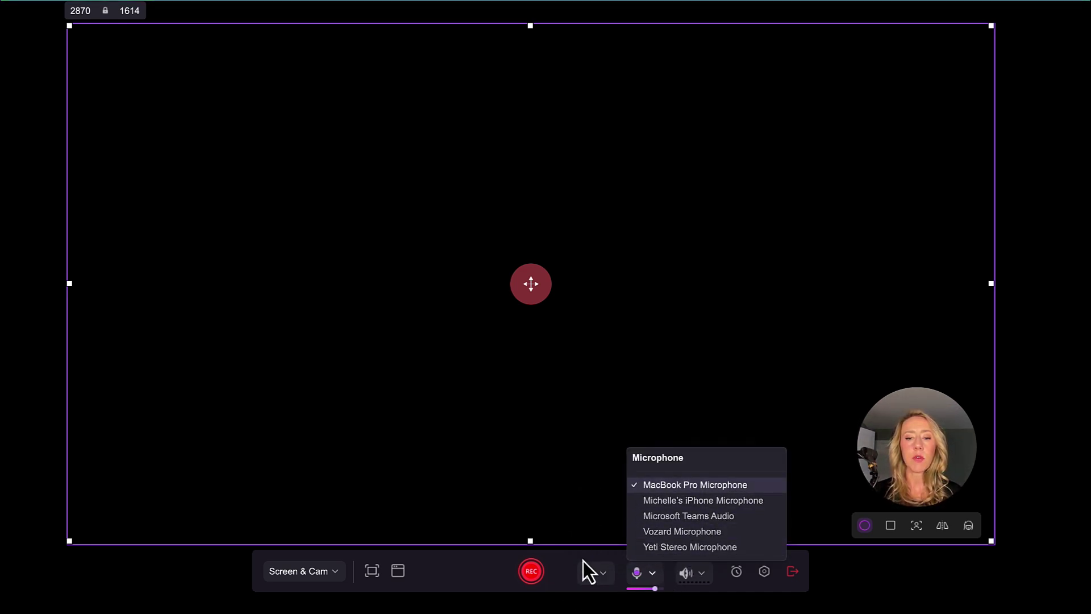
left_click(654, 576)
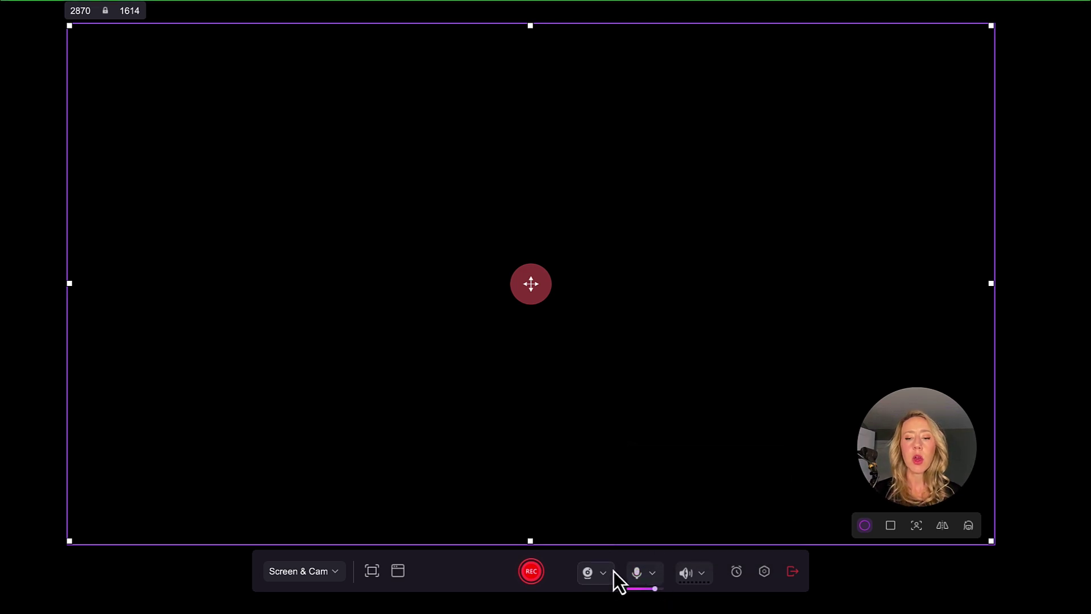
left_click(653, 574)
left_click(653, 574)
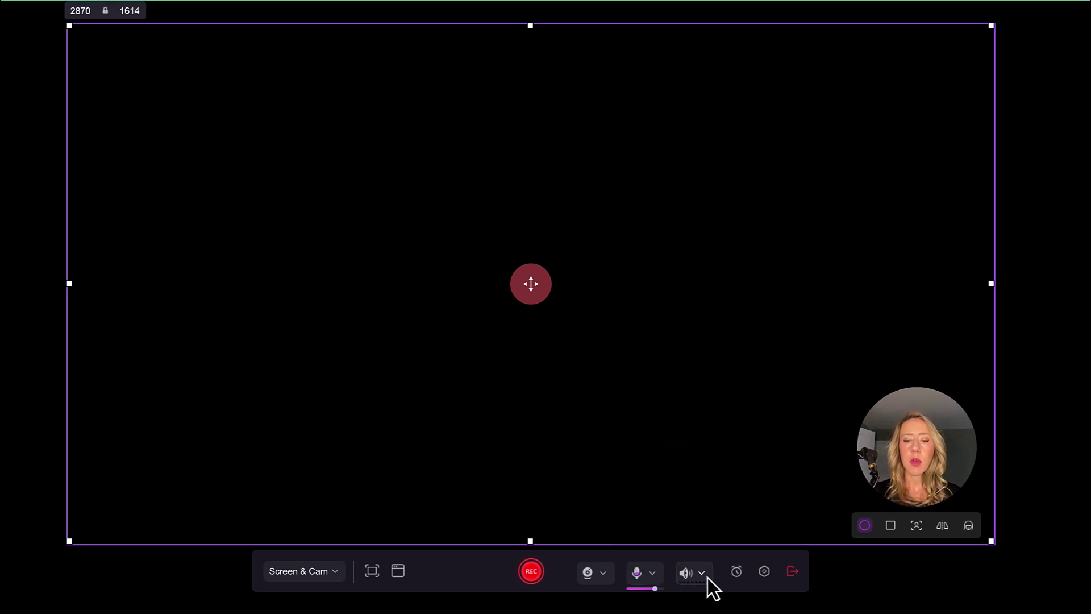
left_click(703, 574)
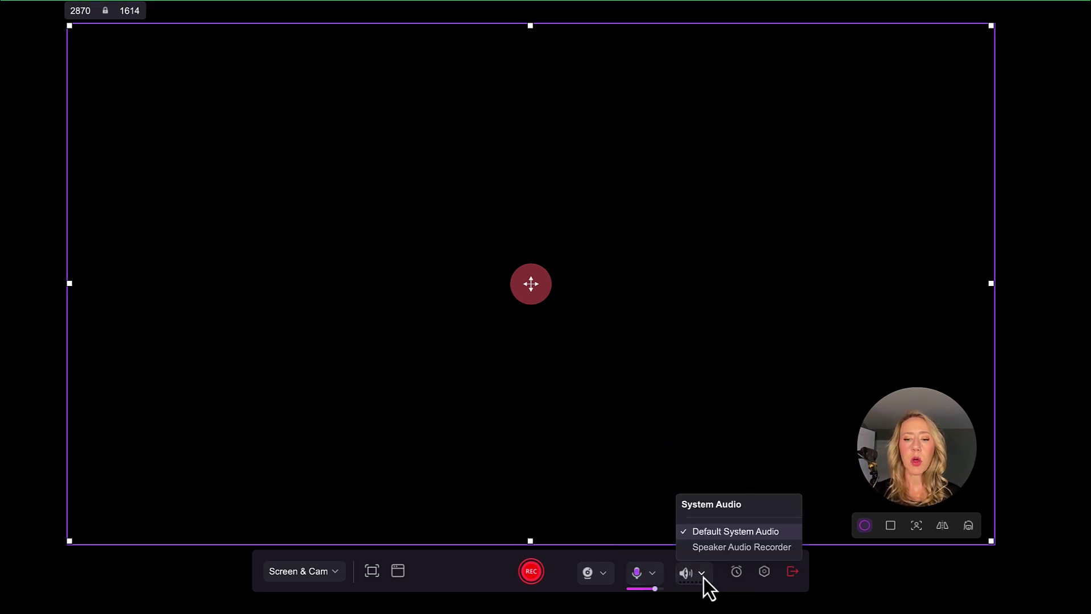
left_click(715, 587)
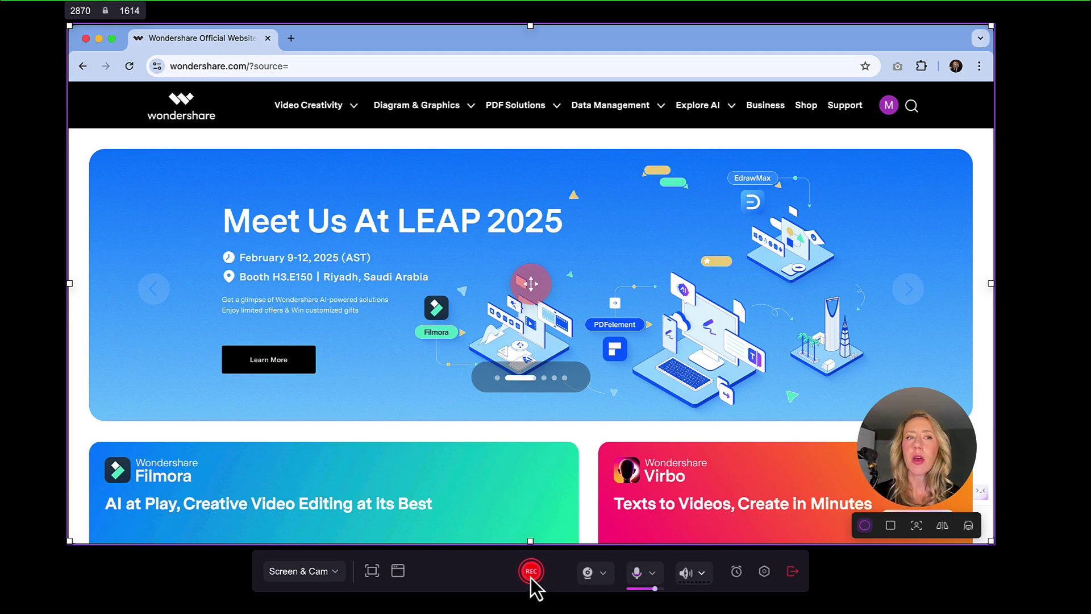
- Start recording, then open DemoCreator from the site's Video Creativity menu in a new tab
left_click(531, 572)
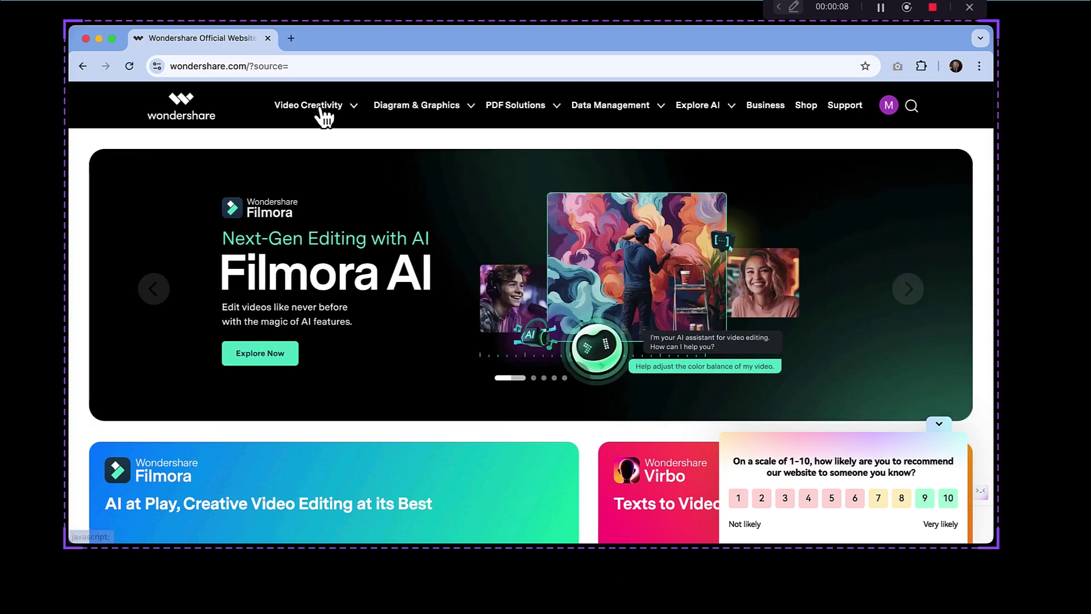
mouse_move(312, 110)
left_click(359, 276)
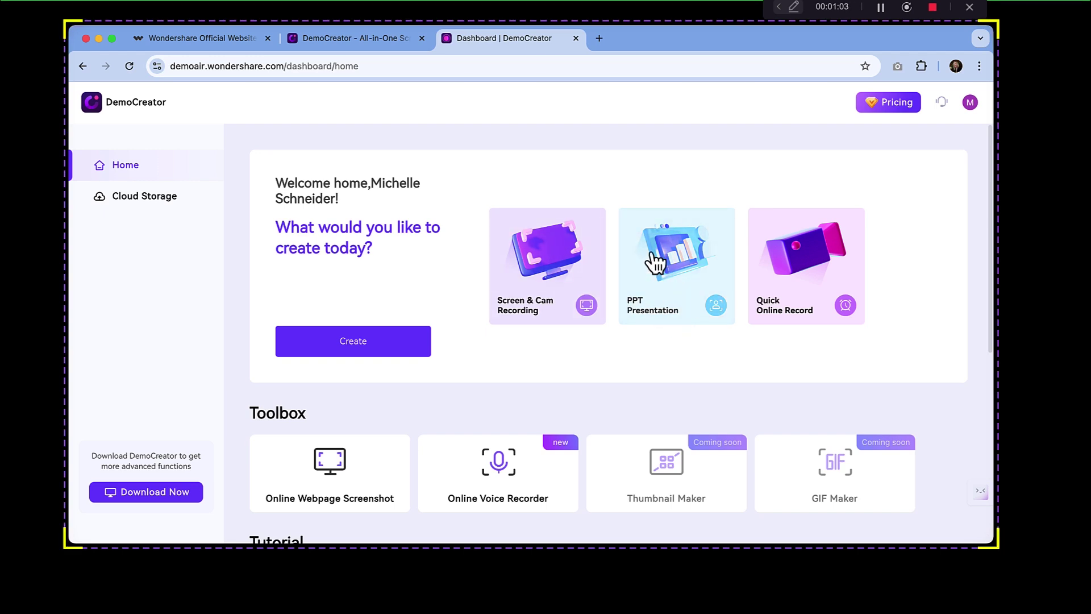
- Start a PPT Presentation recording and try slide templates, settling on the magenta one
left_click(673, 273)
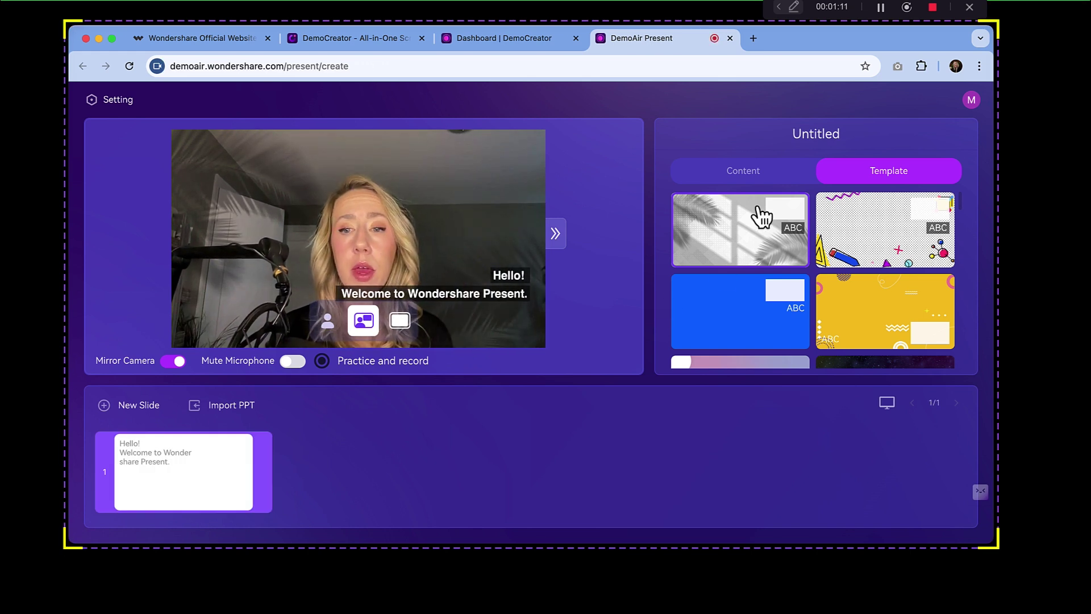
left_click(868, 245)
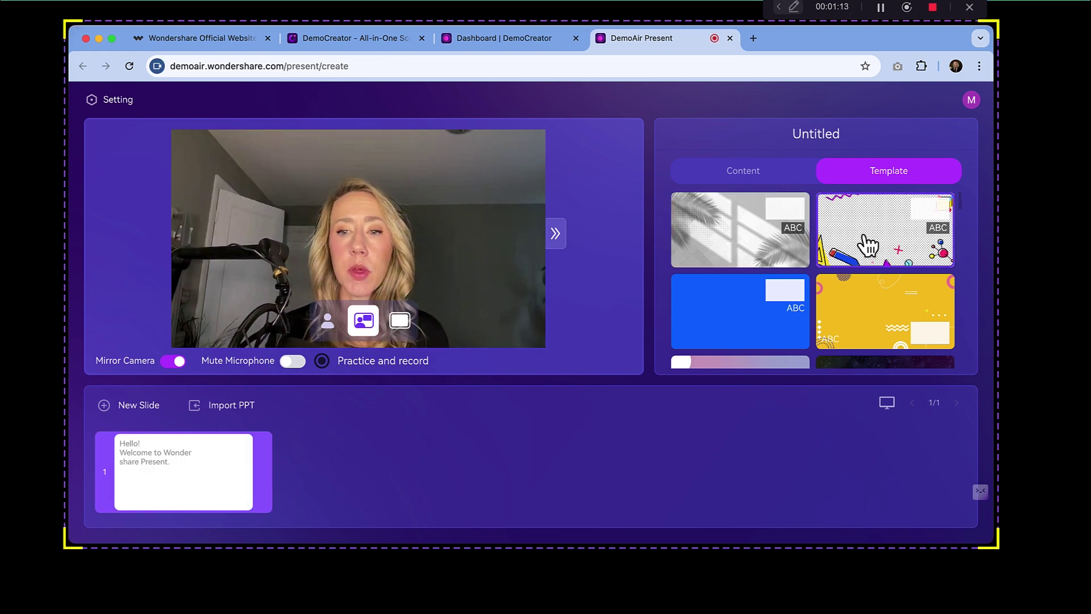
scroll(872, 273, "down", 2)
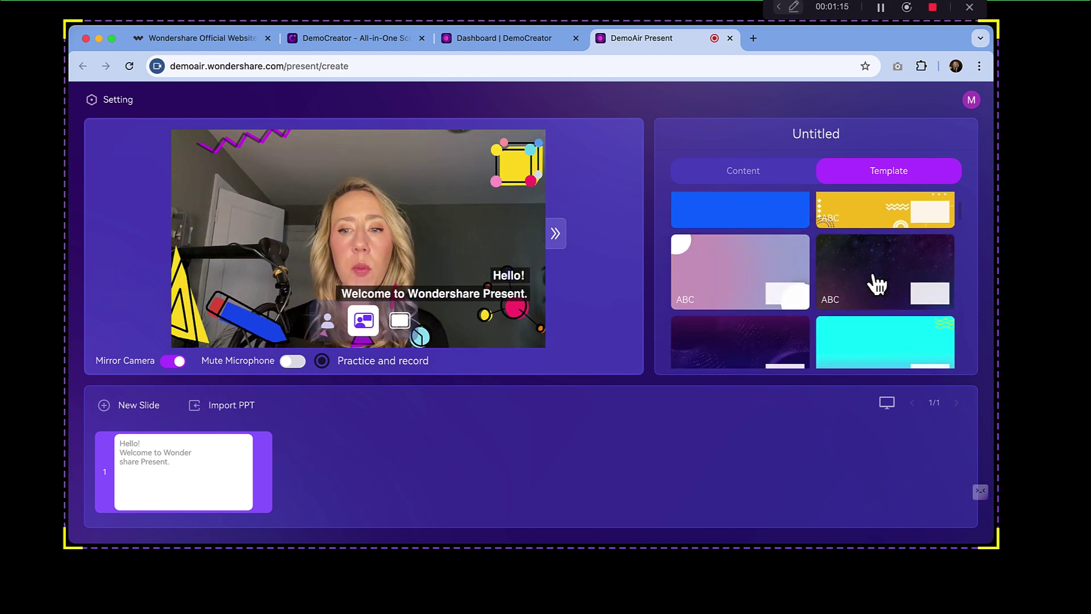
left_click(746, 267)
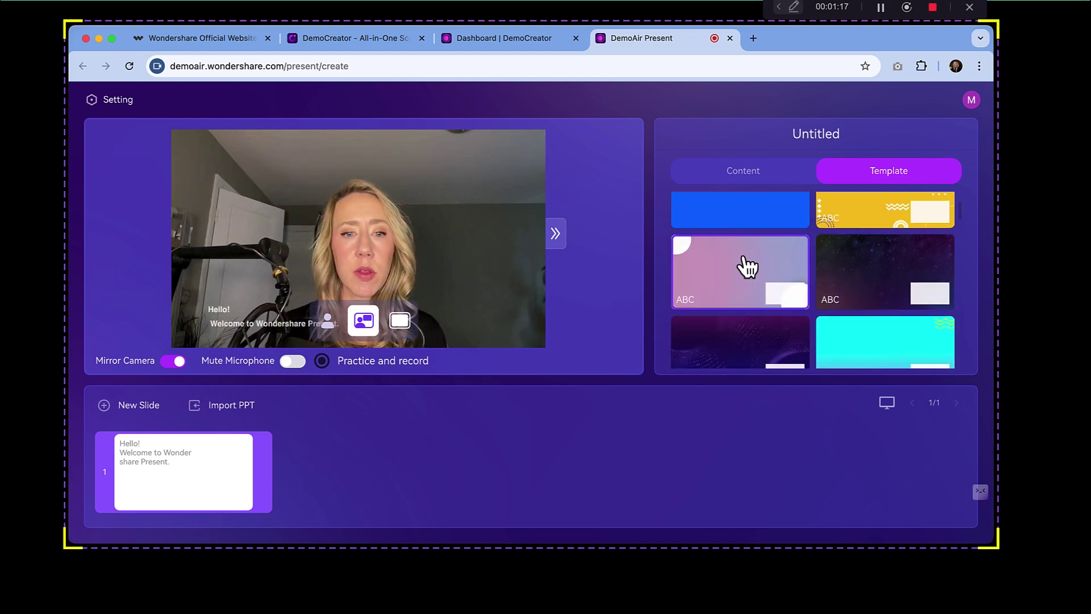
scroll(746, 267, "down", 5)
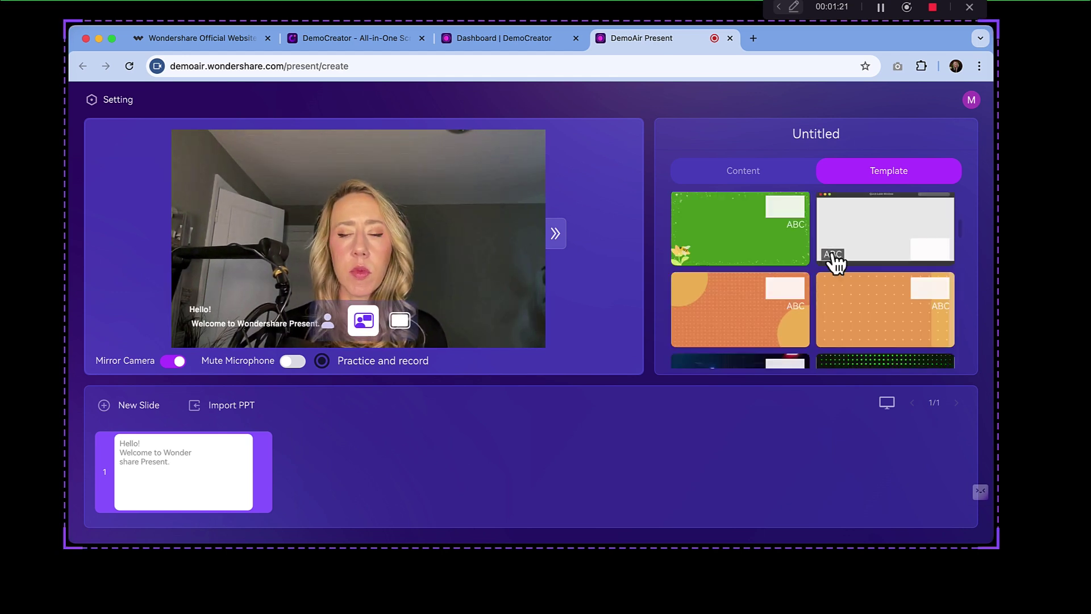
scroll(831, 268, "down", 3)
scroll(833, 273, "down", 2)
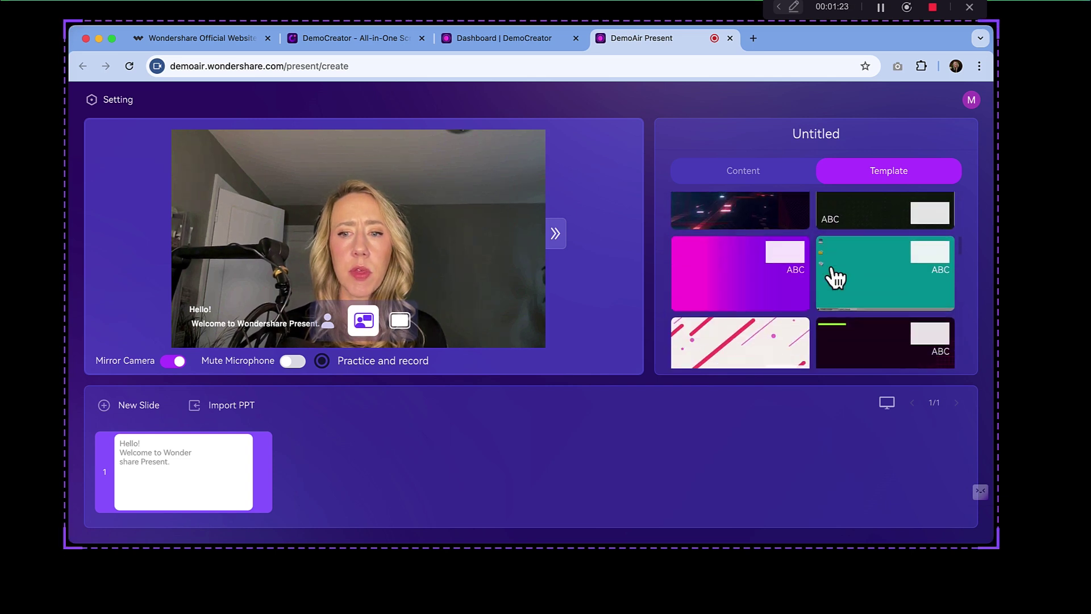
left_click(750, 295)
scroll(860, 329, "down", 3)
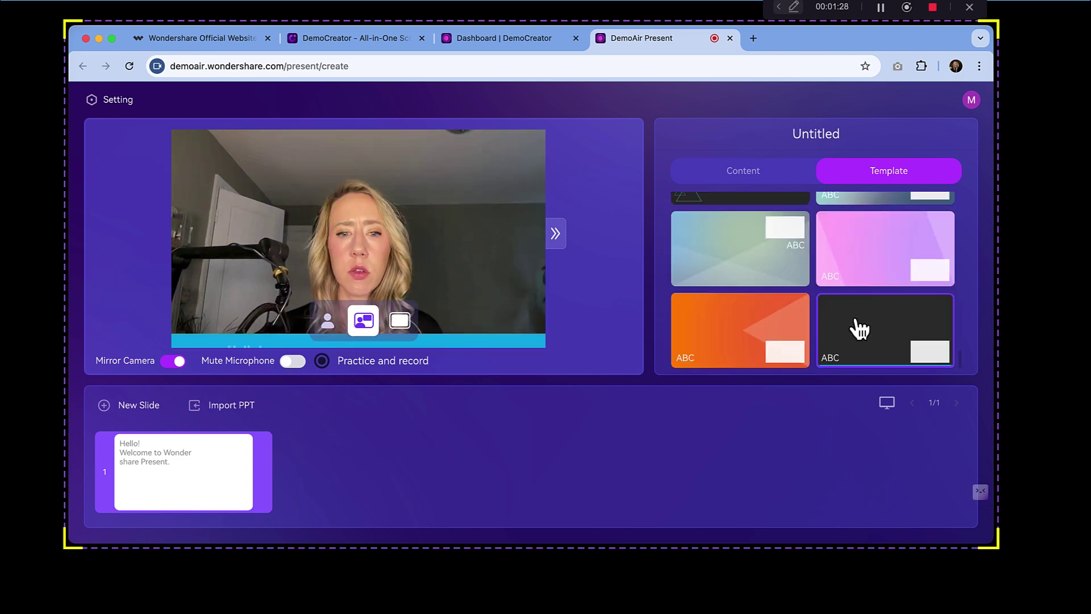
- Review the slide's Content tab and camera layout, then stop the recording
left_click(746, 179)
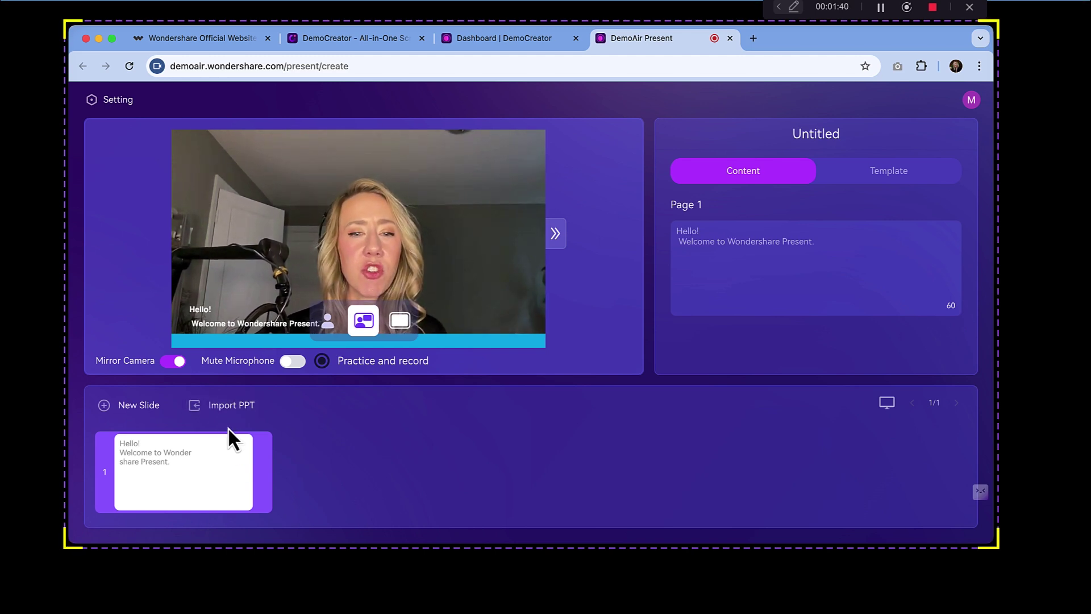
left_click(555, 233)
left_click(721, 246)
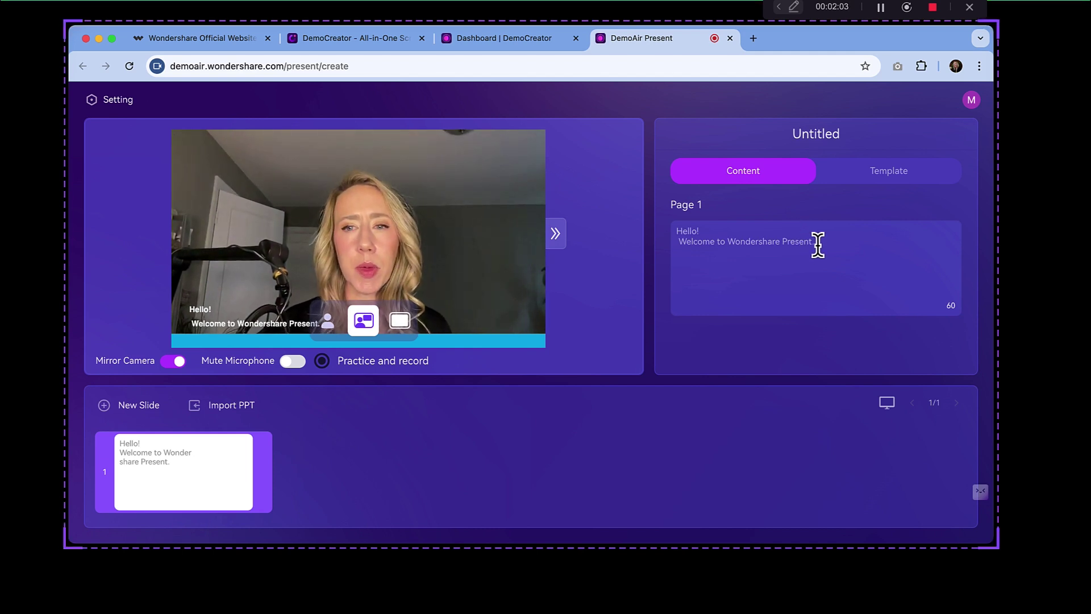
left_click_drag(863, 7, 825, 22)
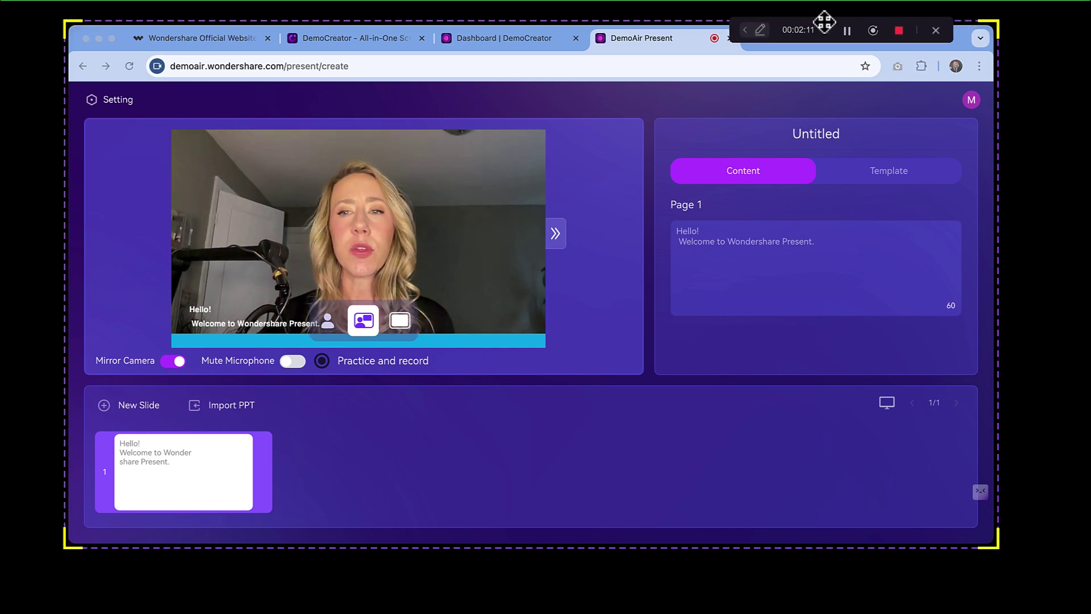
left_click(900, 36)
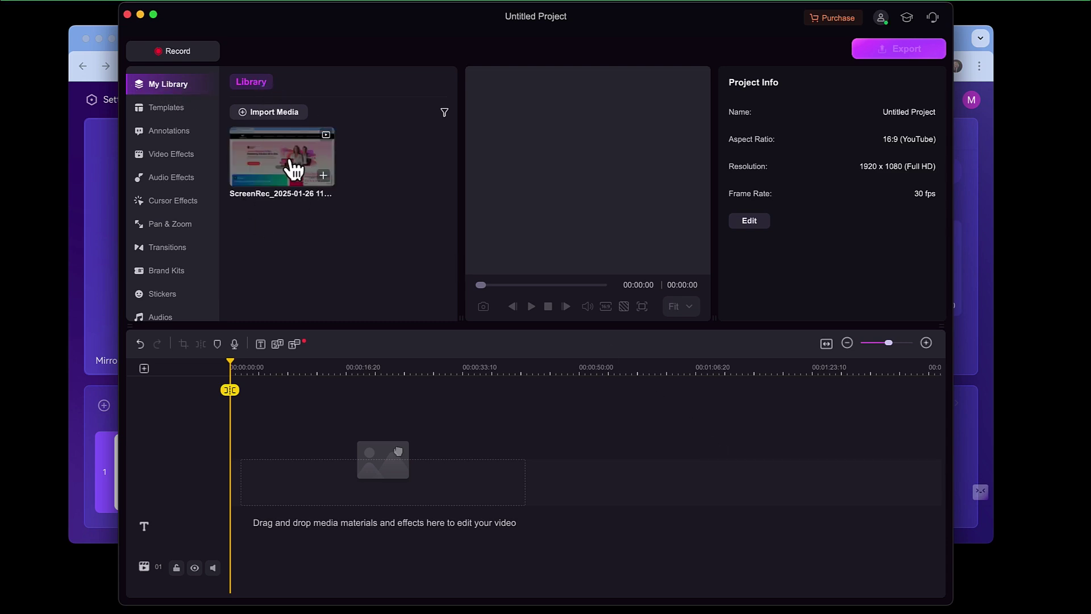
- Drag the ScreenRec clip onto the timeline, keeping 1920x1080 30 fps project settings
left_click_drag(282, 163, 230, 474)
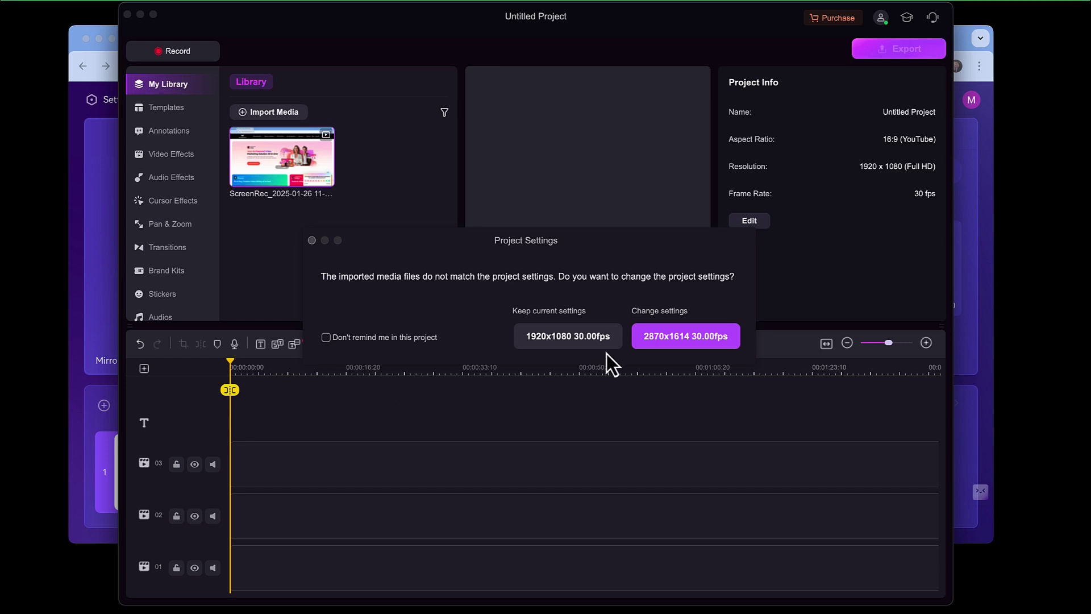
left_click(568, 340)
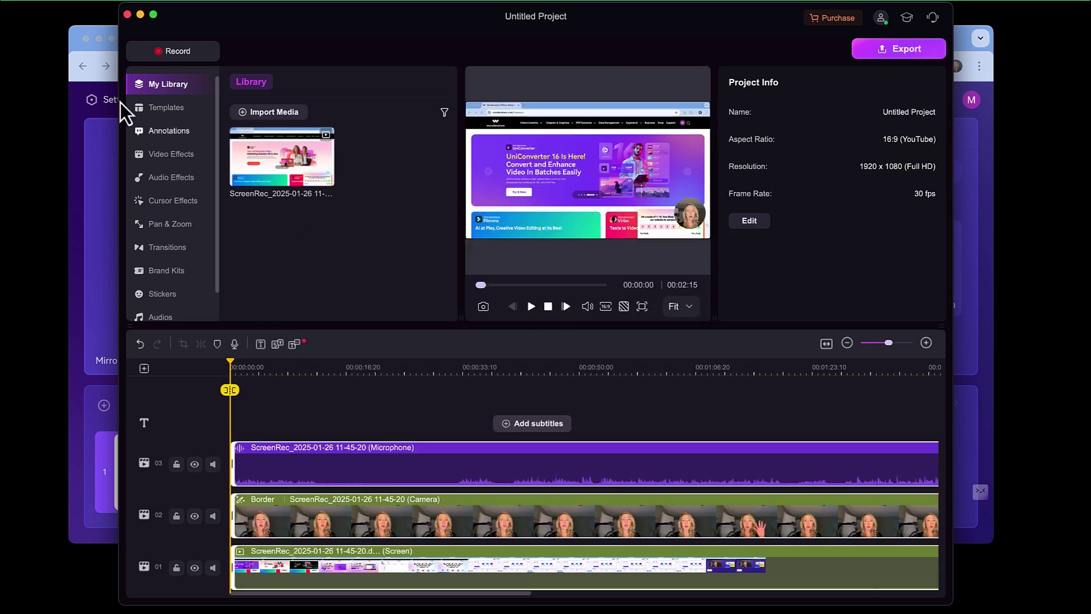
left_click(98, 39)
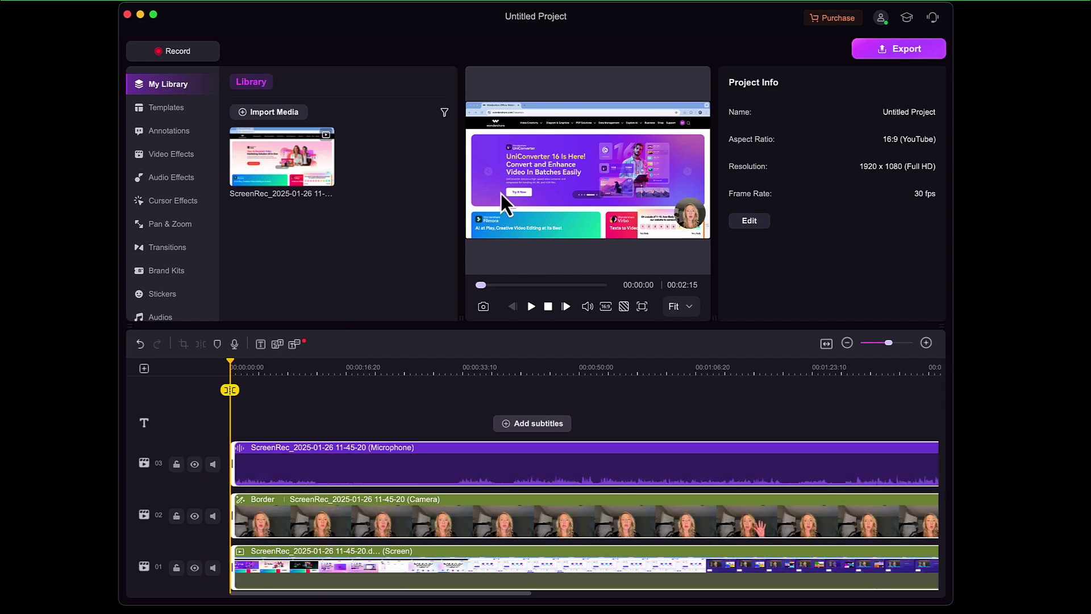
- Widen the editor to both screen edges and enlarge the preview over the library and timeline
left_click_drag(119, 367, 2, 368)
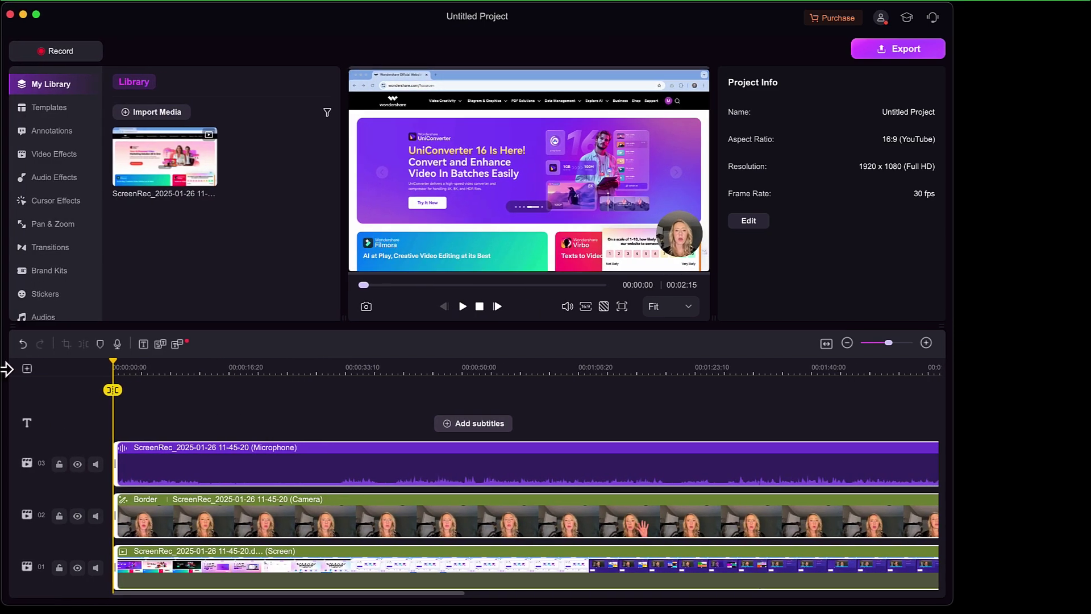
left_click_drag(960, 295, 1079, 272)
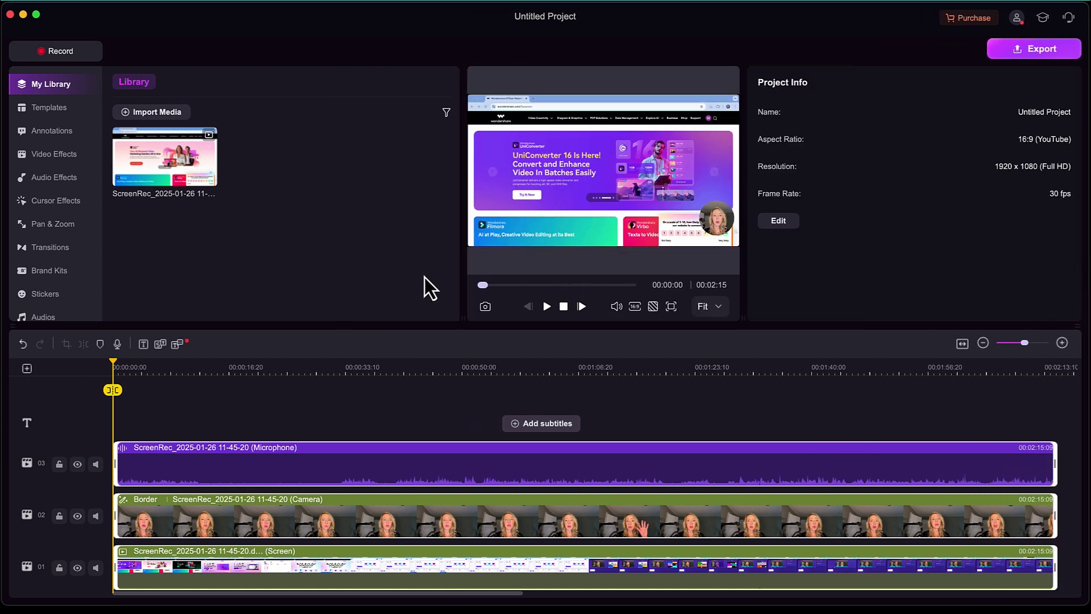
left_click_drag(462, 263, 270, 263)
left_click_drag(463, 325, 465, 384)
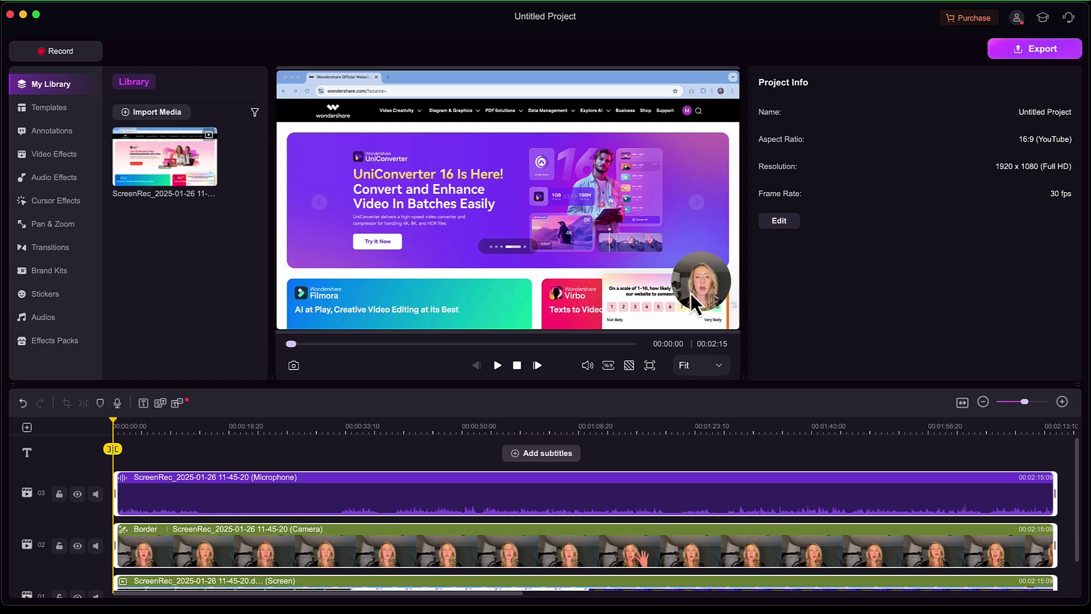
- Select the camera bubble and try the AI Beauty Filter Whitening and Smooth presets
left_click(706, 285)
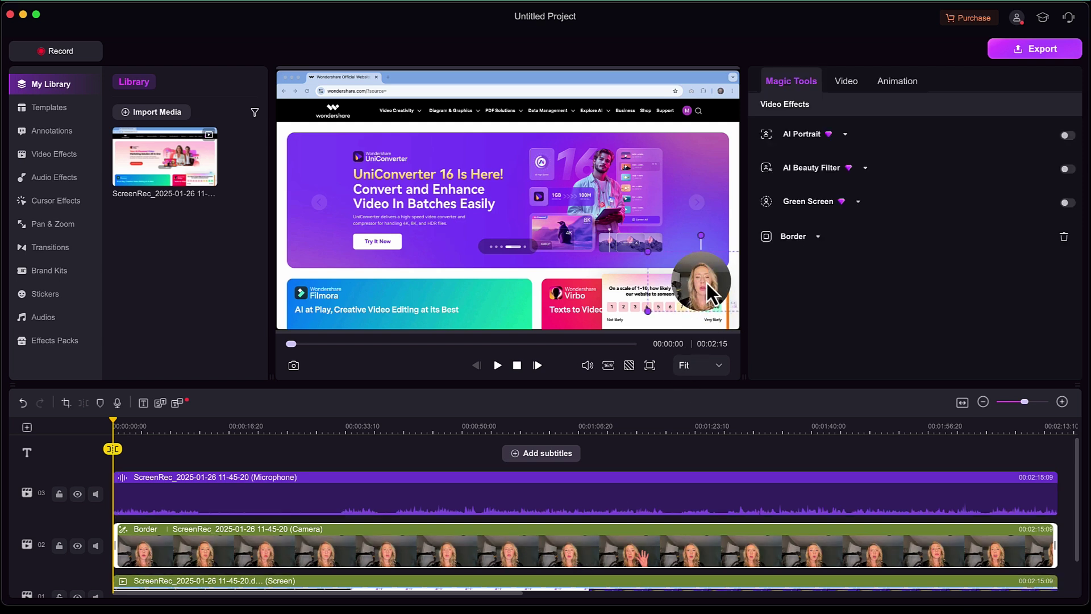
mouse_move(708, 283)
left_mouse_down()
mouse_move(691, 283)
mouse_move(670, 234)
mouse_move(629, 288)
mouse_move(641, 273)
mouse_move(706, 262)
mouse_move(726, 224)
mouse_move(712, 284)
left_mouse_up()
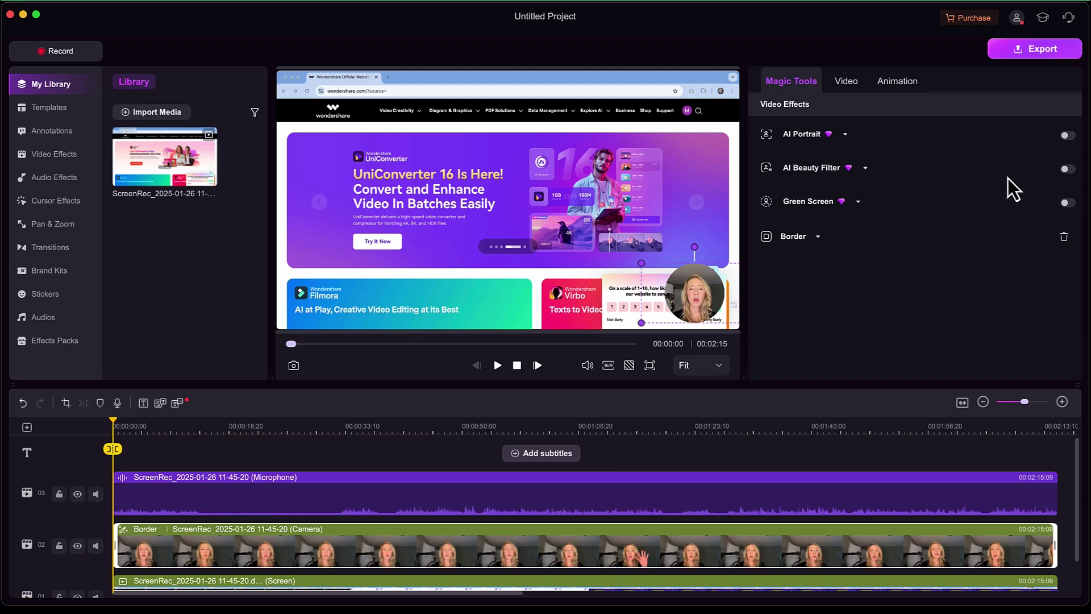
left_click(1067, 169)
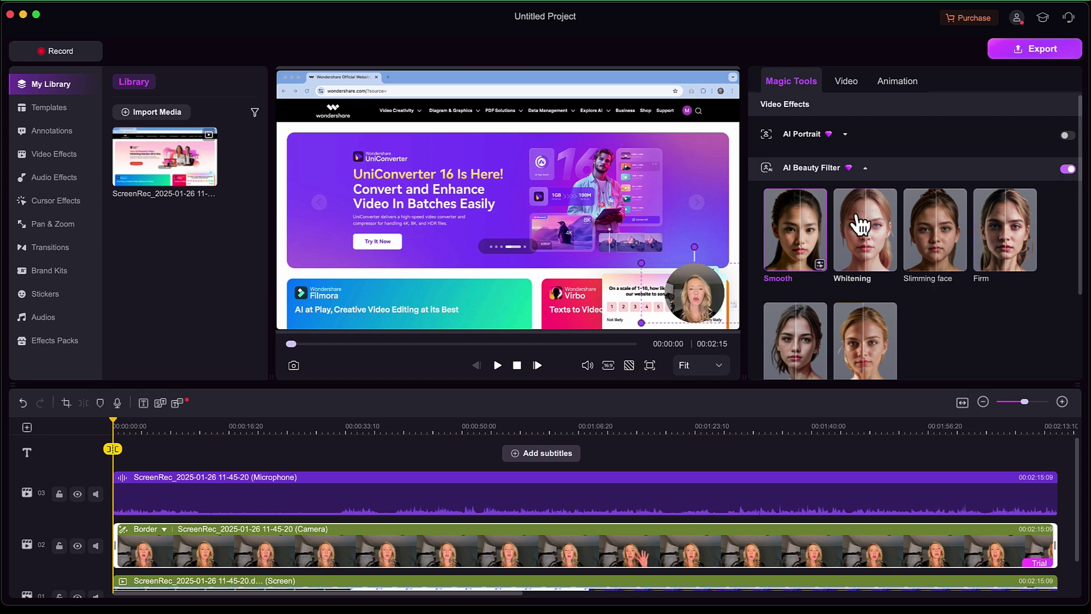
left_click(864, 248)
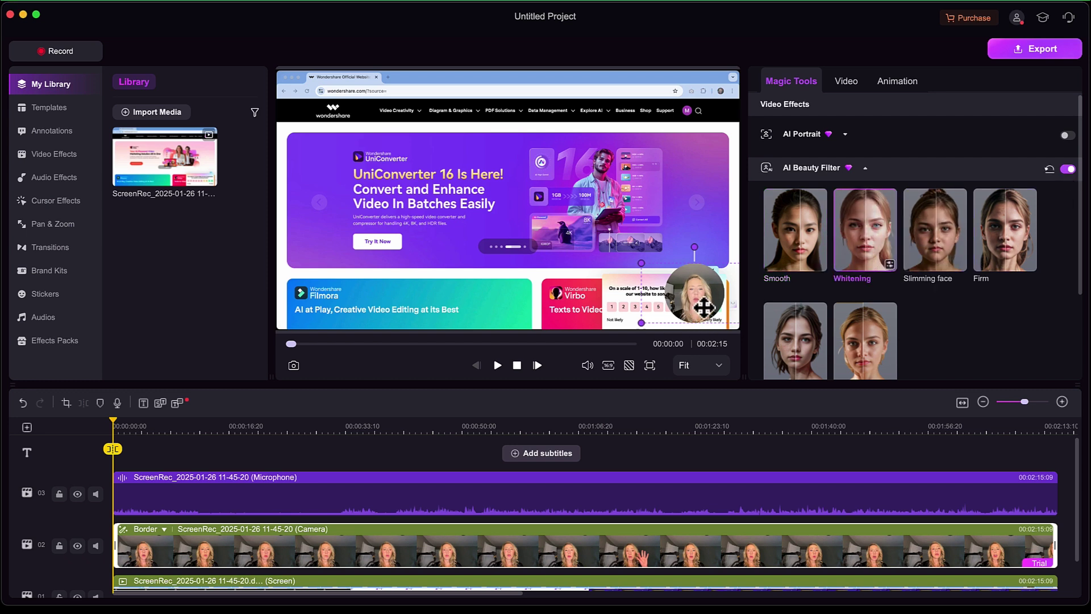
left_click(800, 248)
left_click(811, 341)
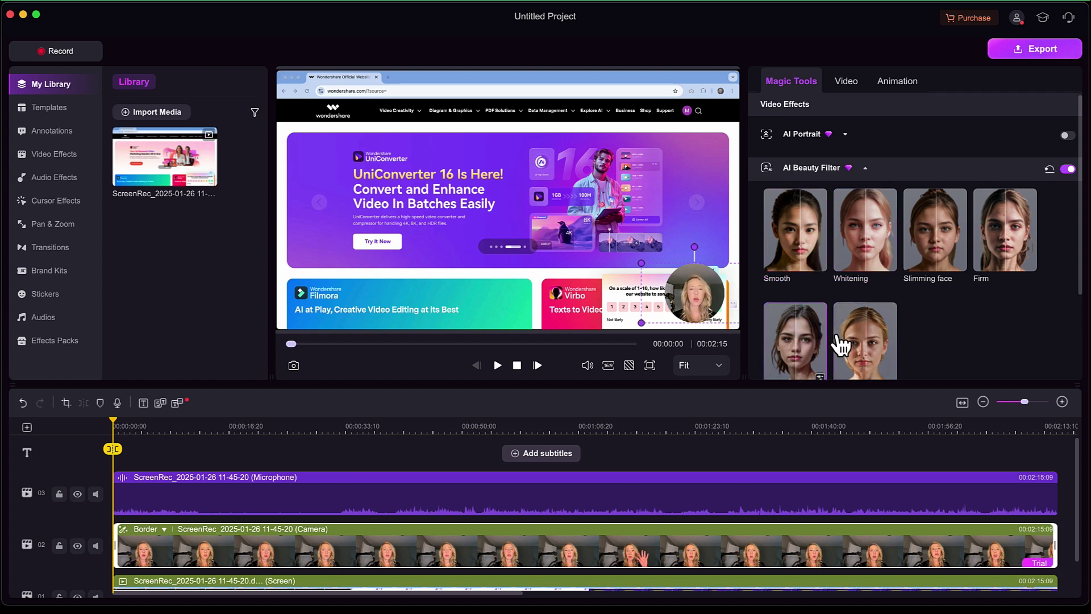
left_click(865, 168)
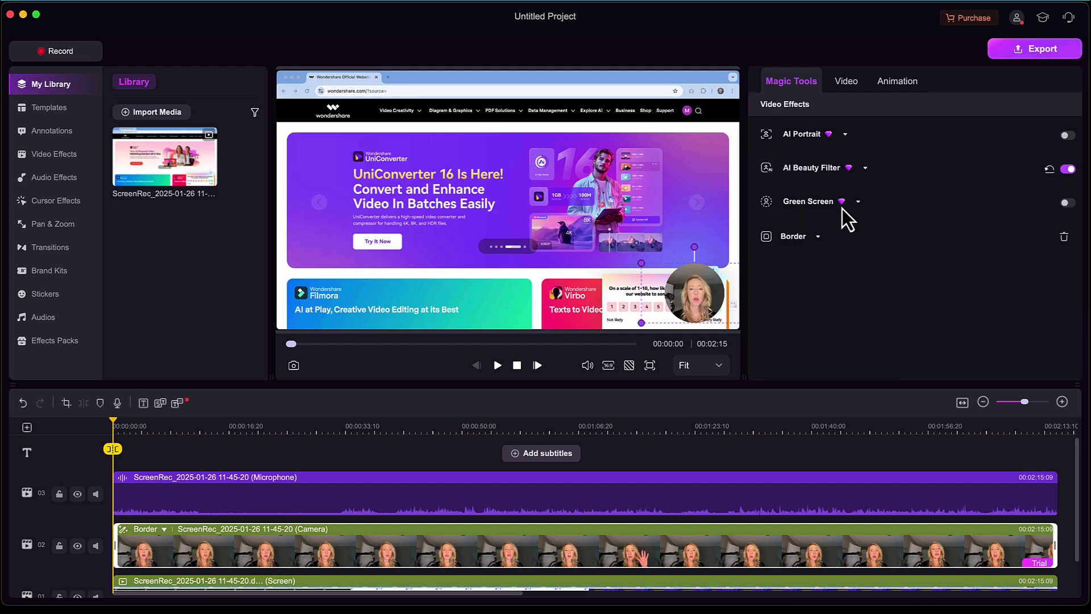
- Enable Green Screen and check its key colour, then switch it off again
left_click(857, 202)
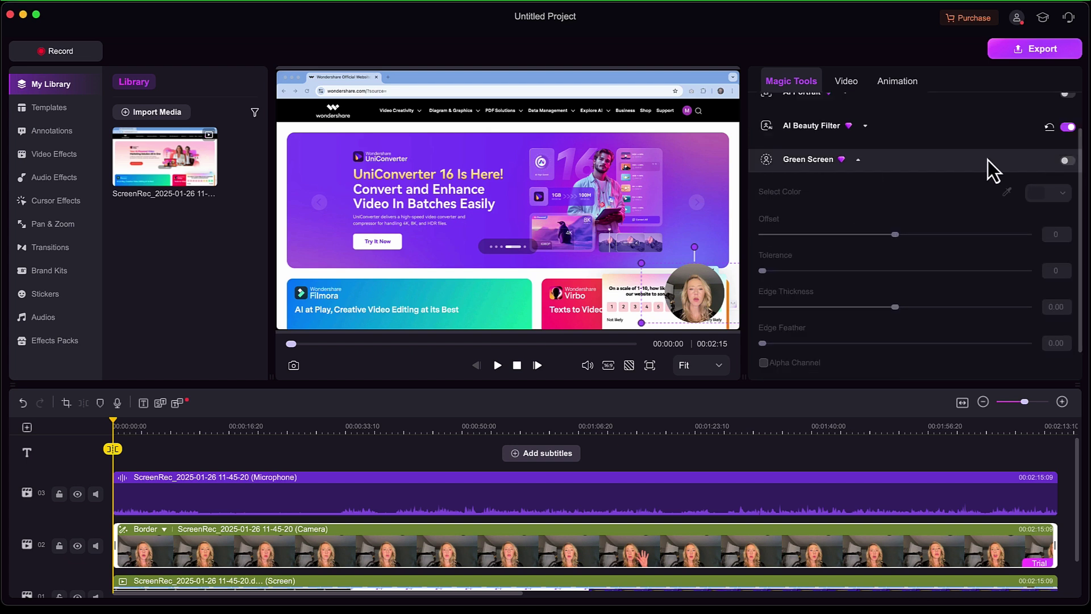
left_click(1066, 161)
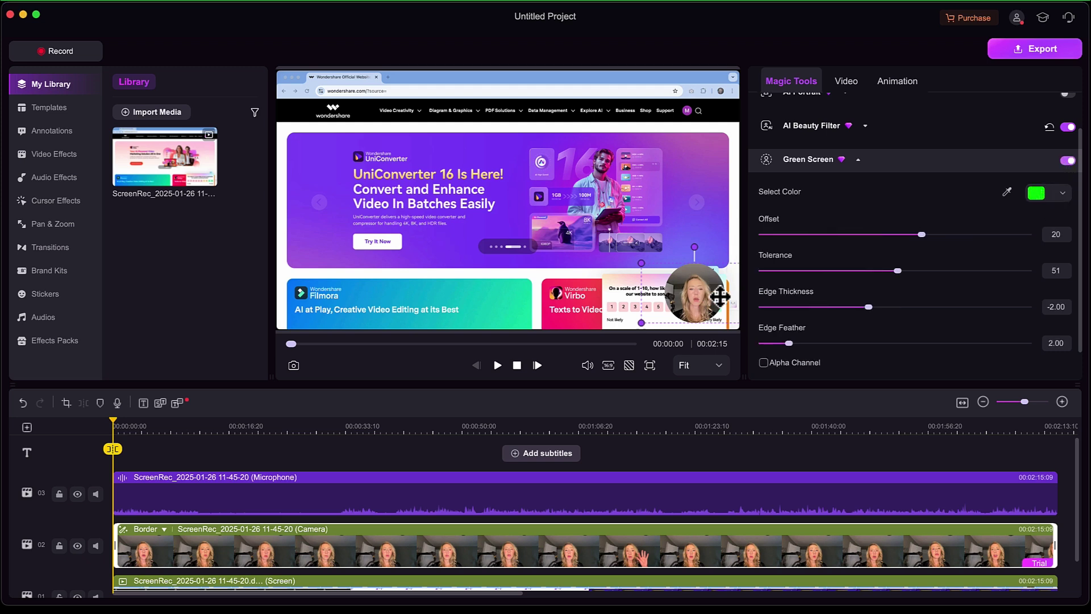
left_click(1033, 193)
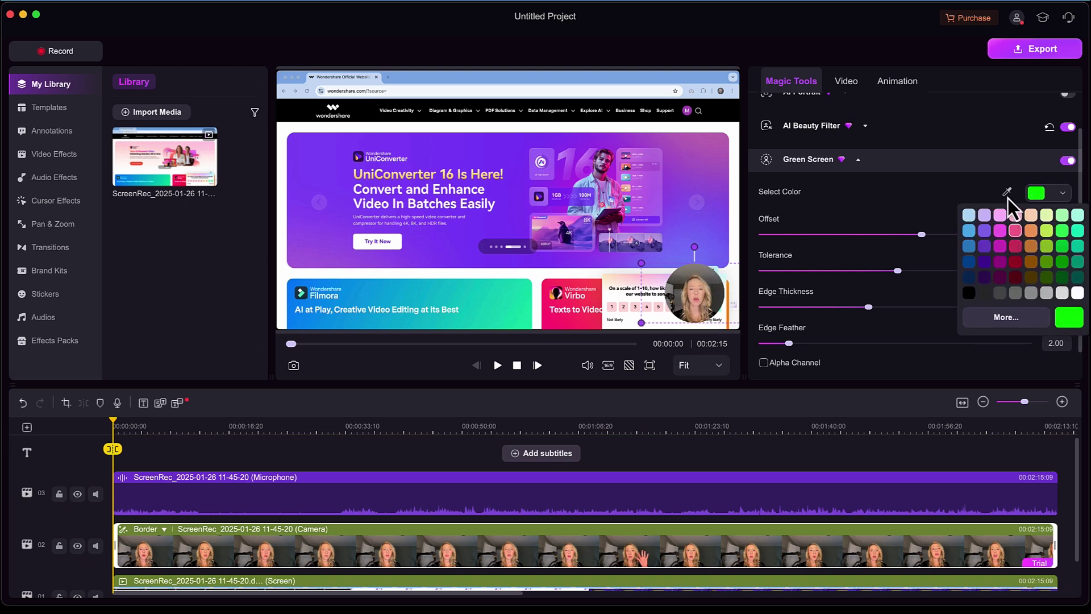
left_click(1008, 197)
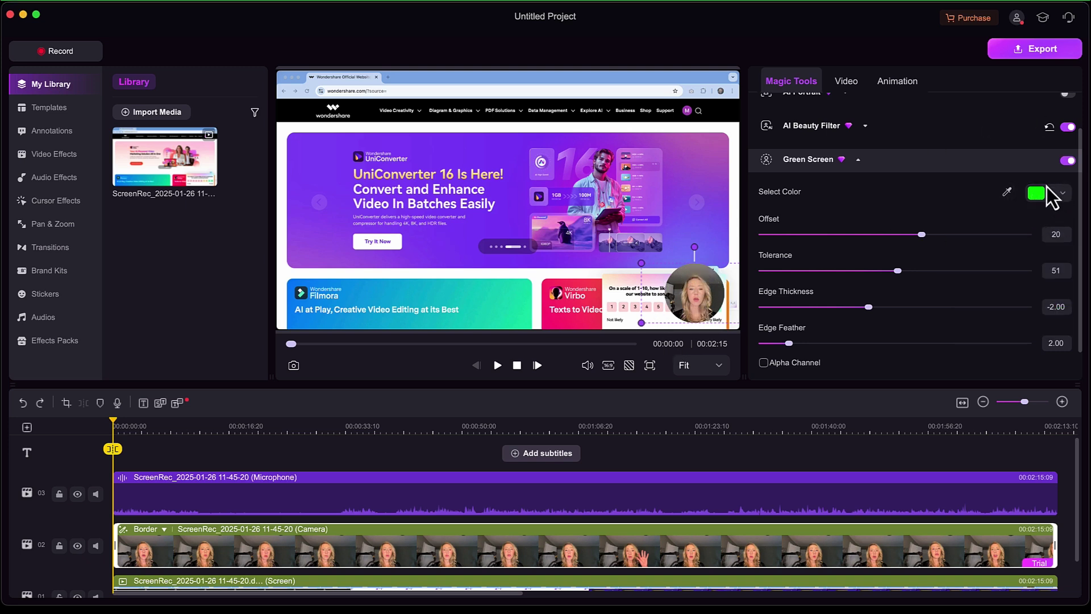
left_click(1069, 160)
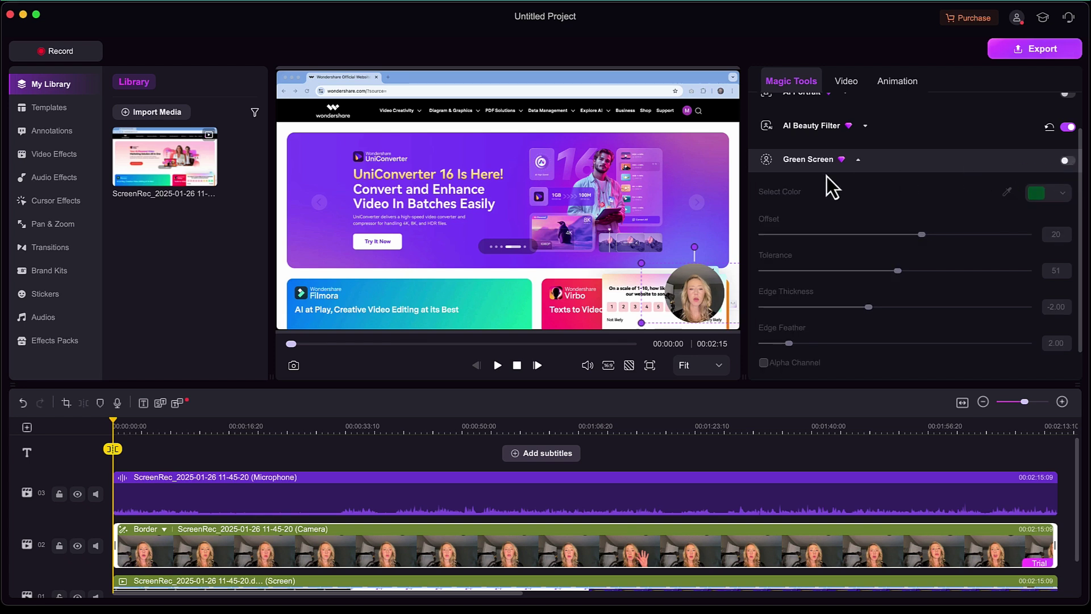
left_click(852, 162)
- Apply the cyan frame overlay to the camera, then switch it back to the circle overlay
left_click(817, 241)
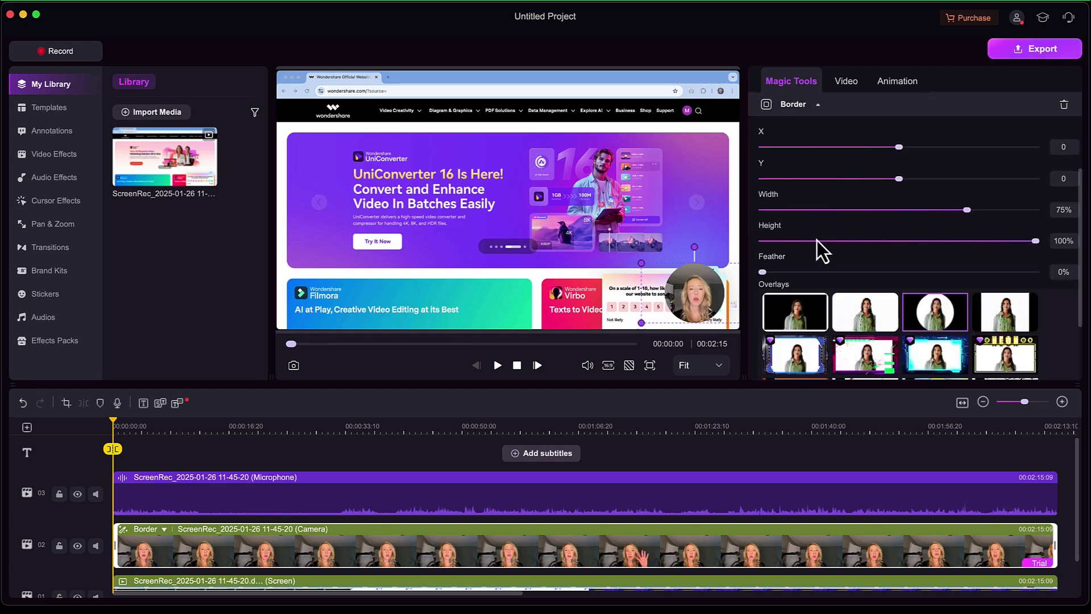
scroll(878, 259, "down", 2)
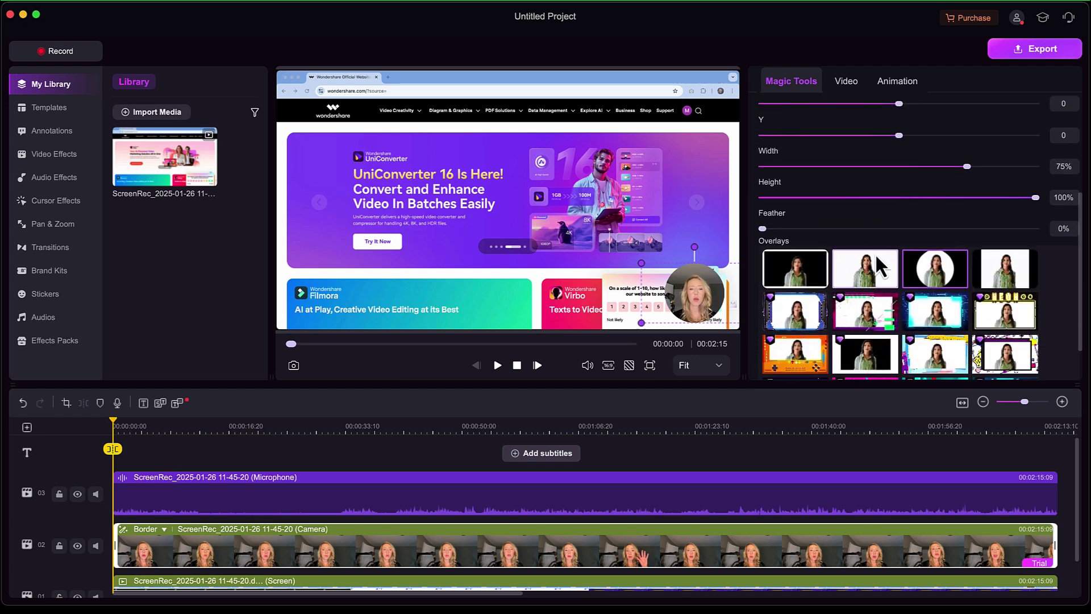
left_click(920, 313)
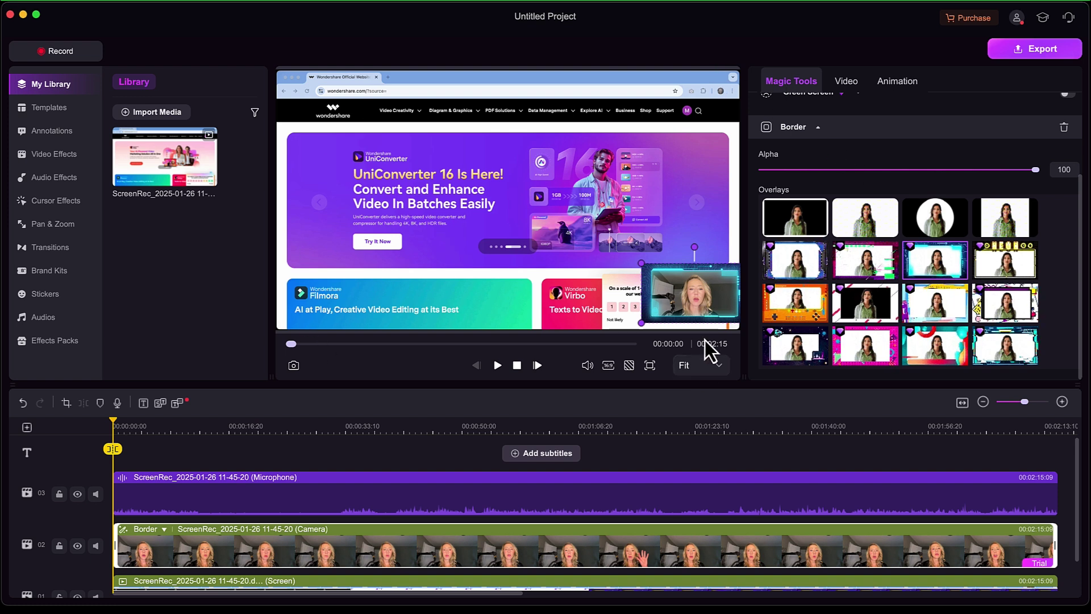
left_click(923, 224)
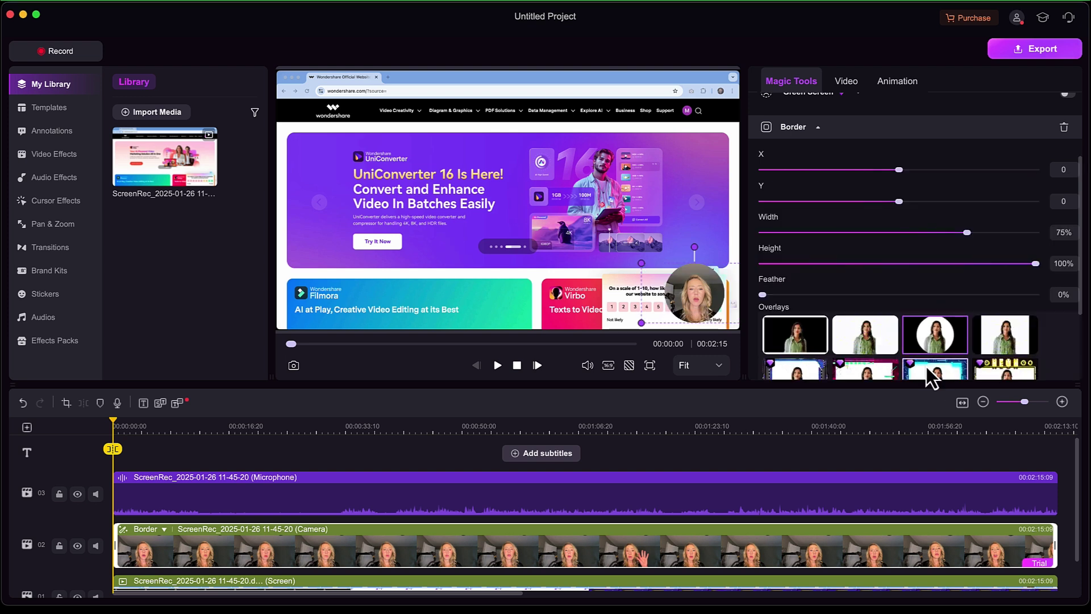
- Collapse Border, then briefly expand and collapse the AI Portrait presets
left_click(819, 132)
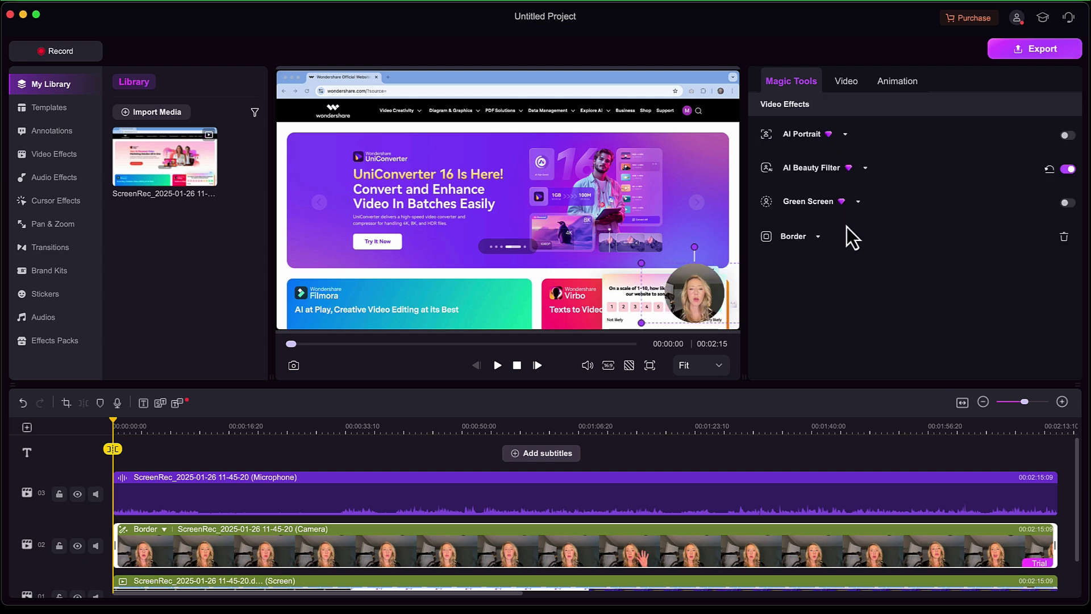
left_click(846, 134)
left_click(844, 110)
- Browse the Templates, Annotations and Video Effects libraries, ending on Audio Effects
left_click(53, 108)
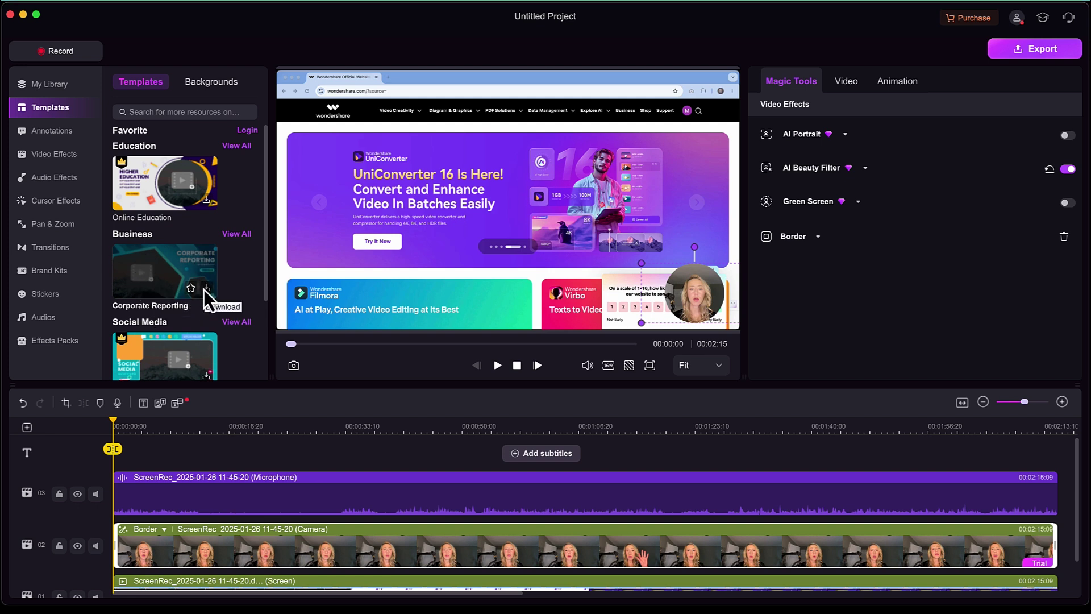
left_click(52, 132)
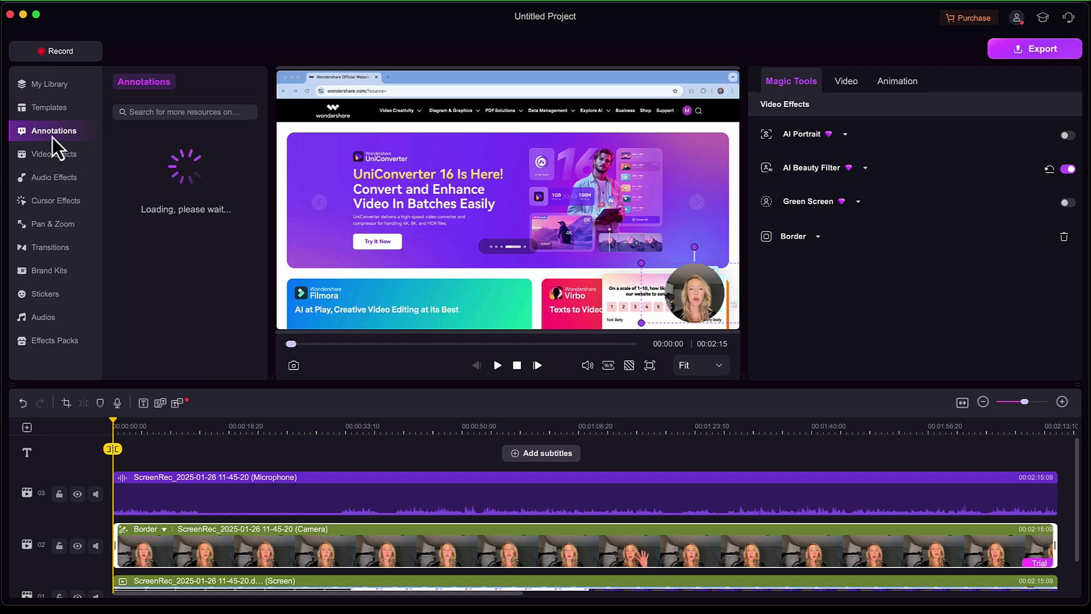
left_click(54, 153)
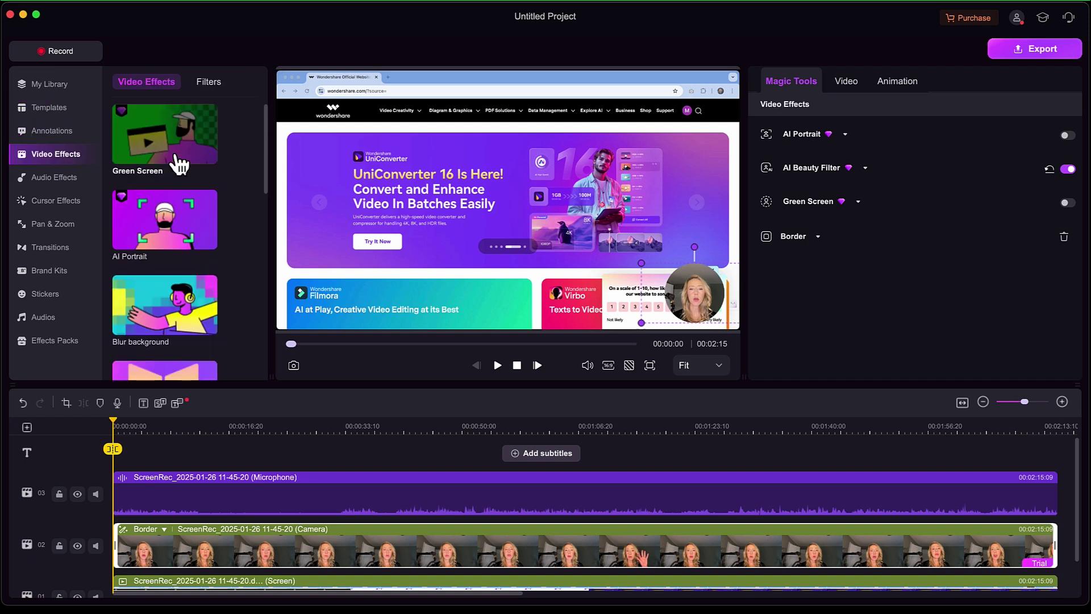
scroll(193, 238, "down", 10)
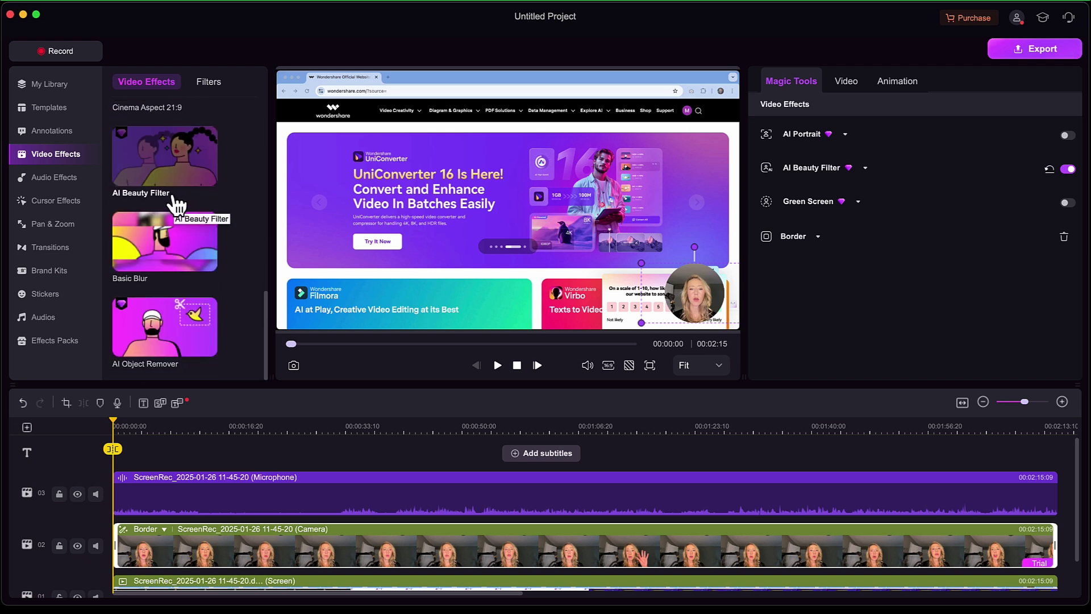
scroll(176, 205, "up", 5)
scroll(176, 204, "down", 2)
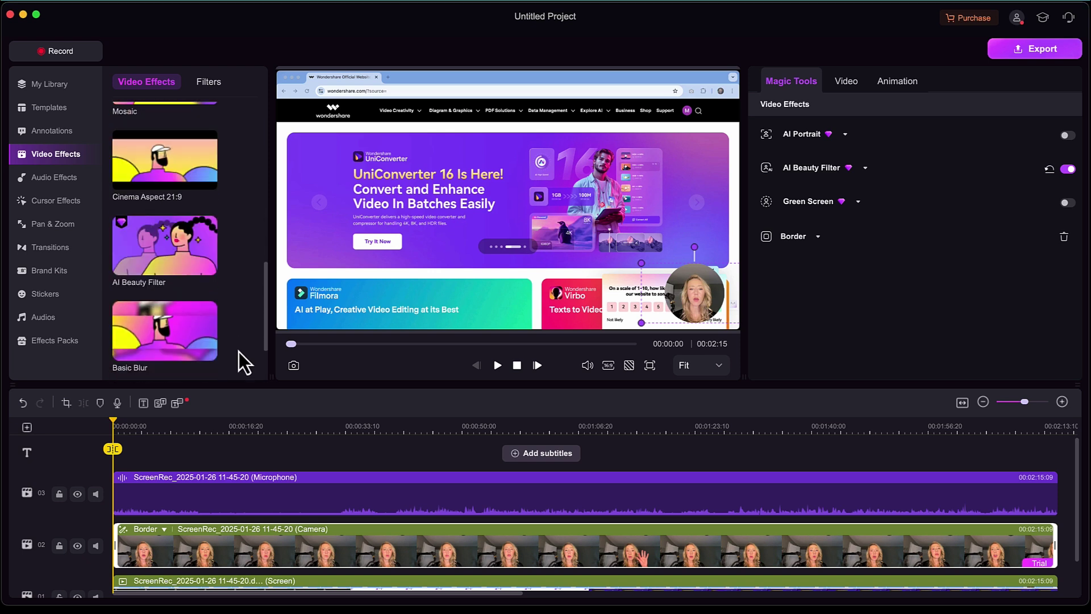
scroll(176, 282, "up", 2)
left_click(63, 182)
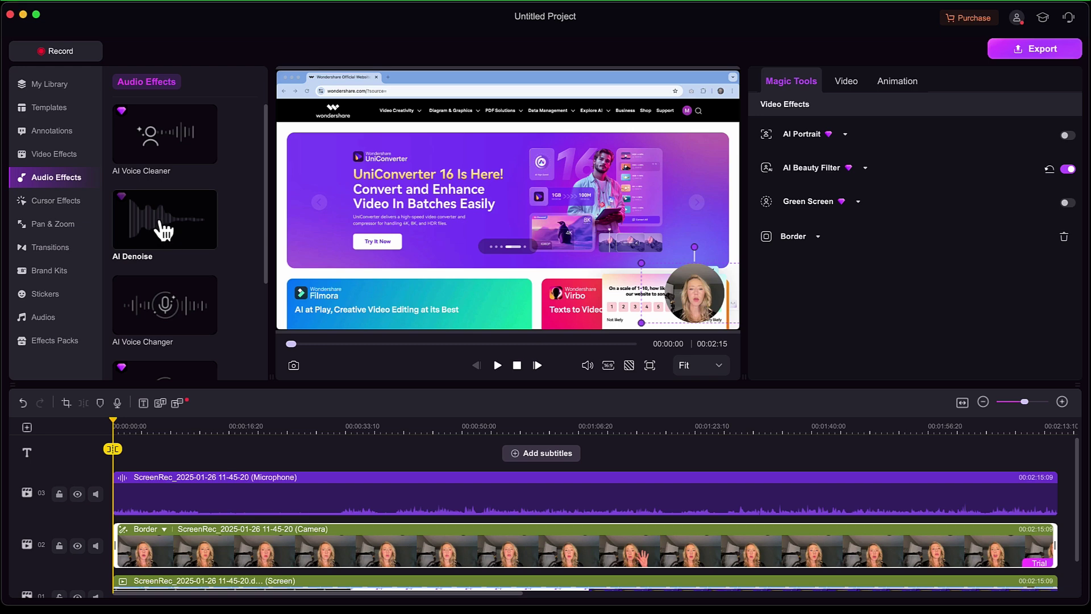
- Put AI Denoise on the Microphone track at noise level 63, then browse Cursor Effects and Pan & Zoom
left_click_drag(165, 231, 206, 479)
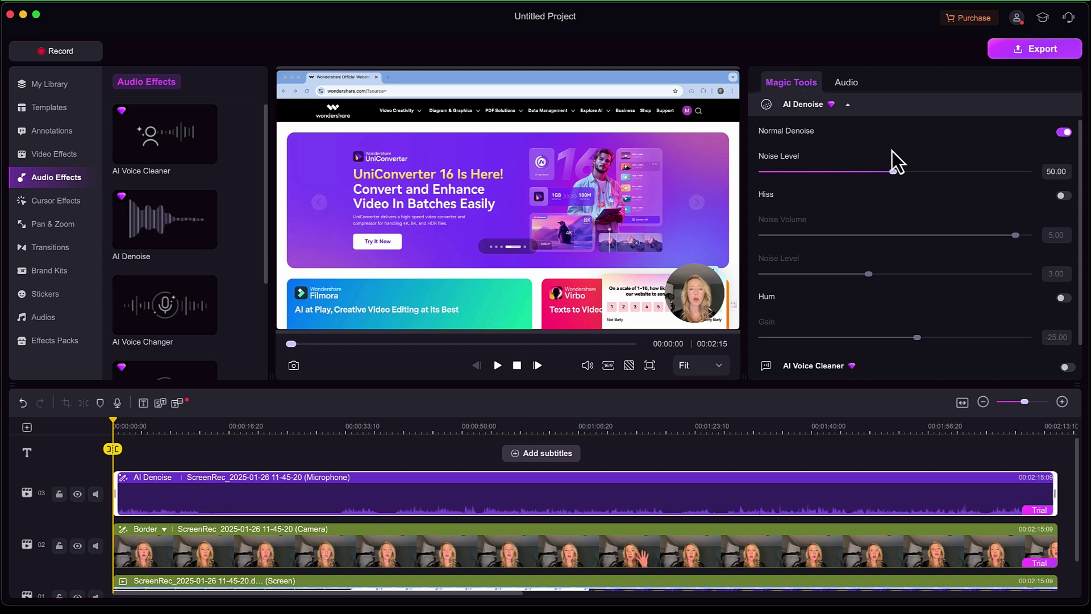
left_click_drag(891, 178, 843, 177)
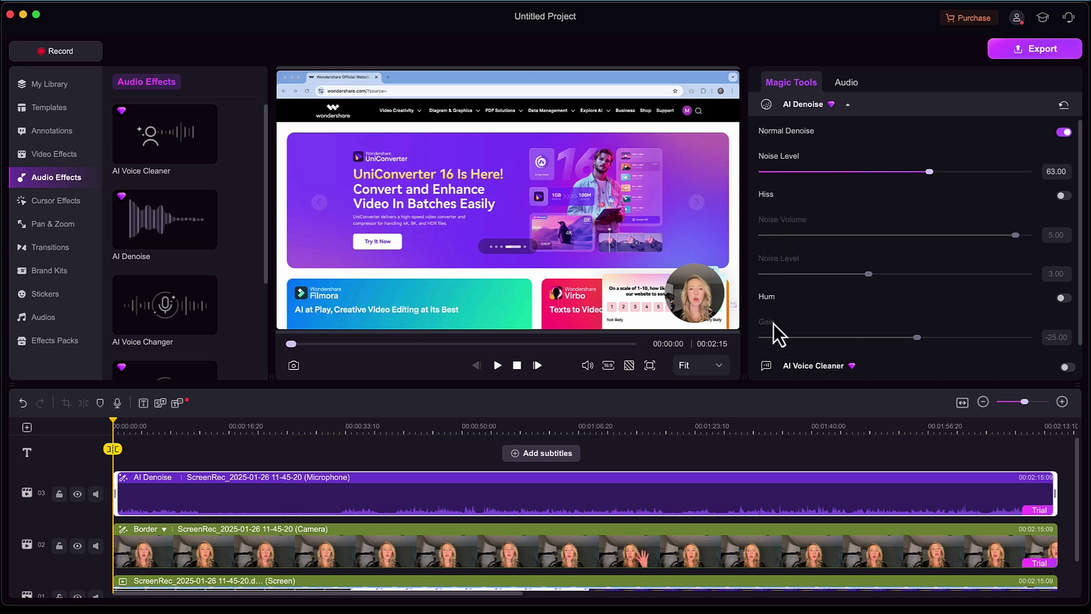
scroll(773, 324, "down", 2)
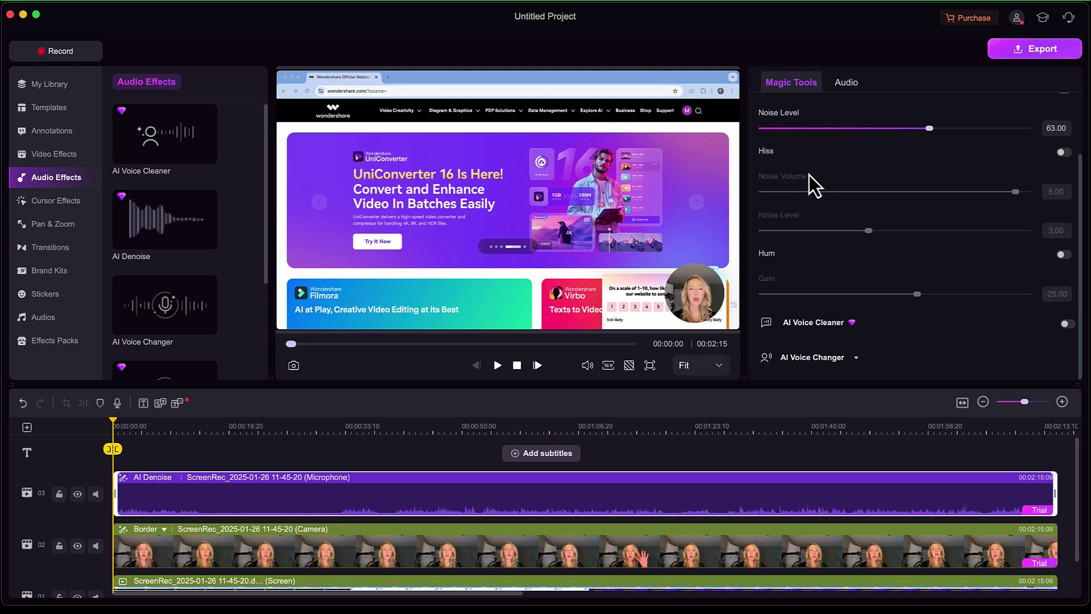
scroll(170, 233, "down", 3)
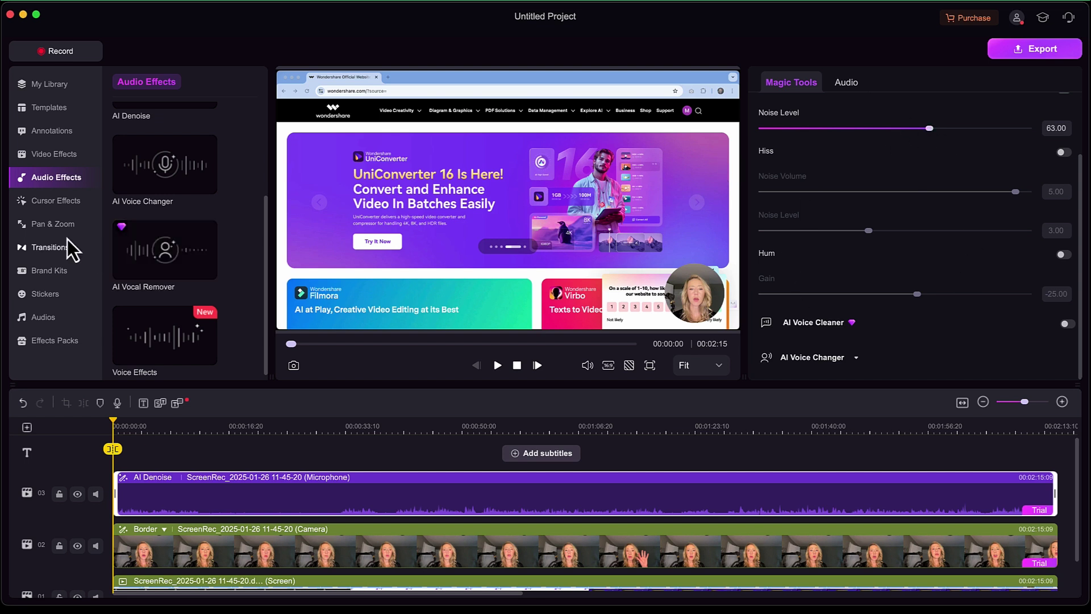
left_click(51, 206)
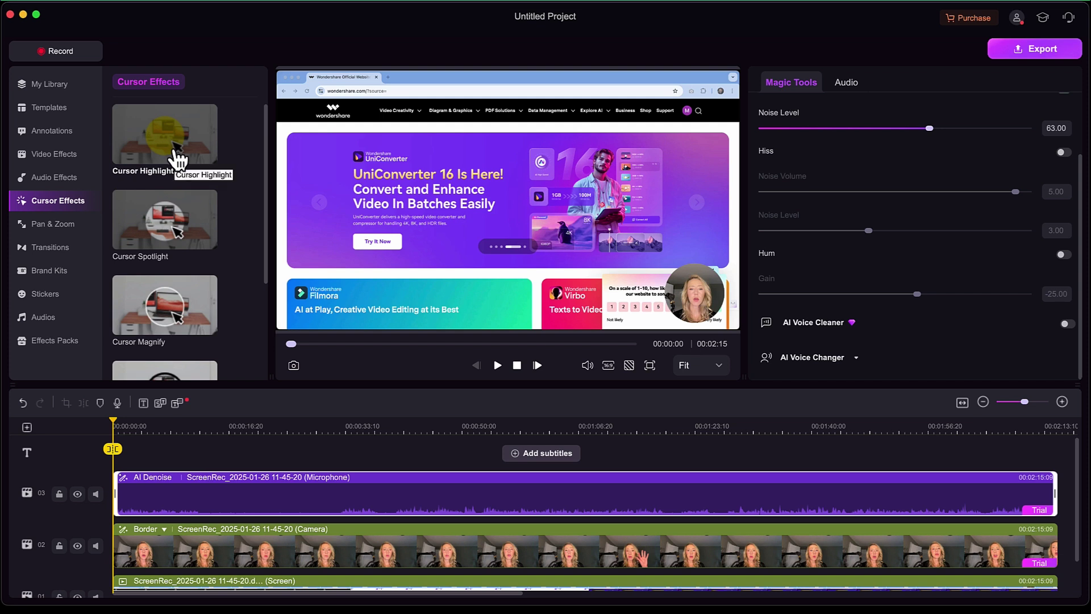
left_click(51, 226)
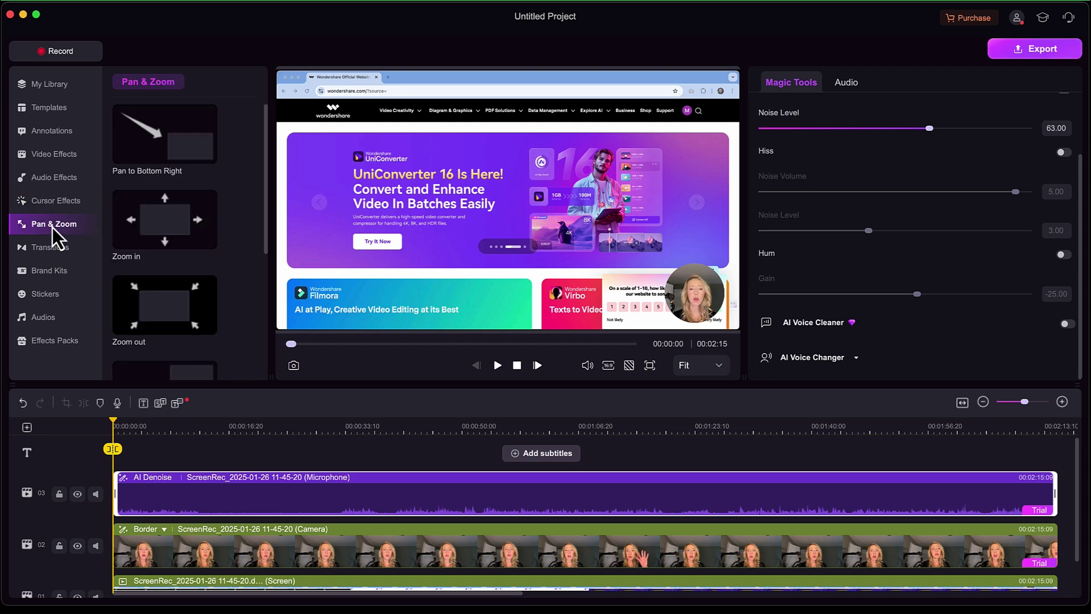
- Show the Transitions library and select the Screen clip on track 01 at 00:00:28
left_click(59, 249)
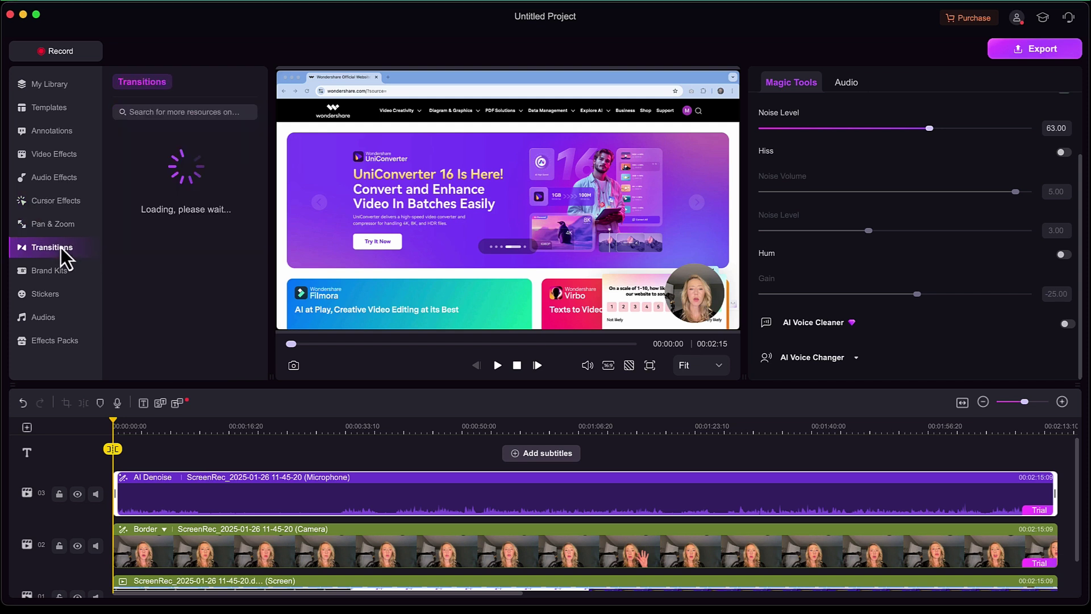
scroll(165, 216, "down", 2)
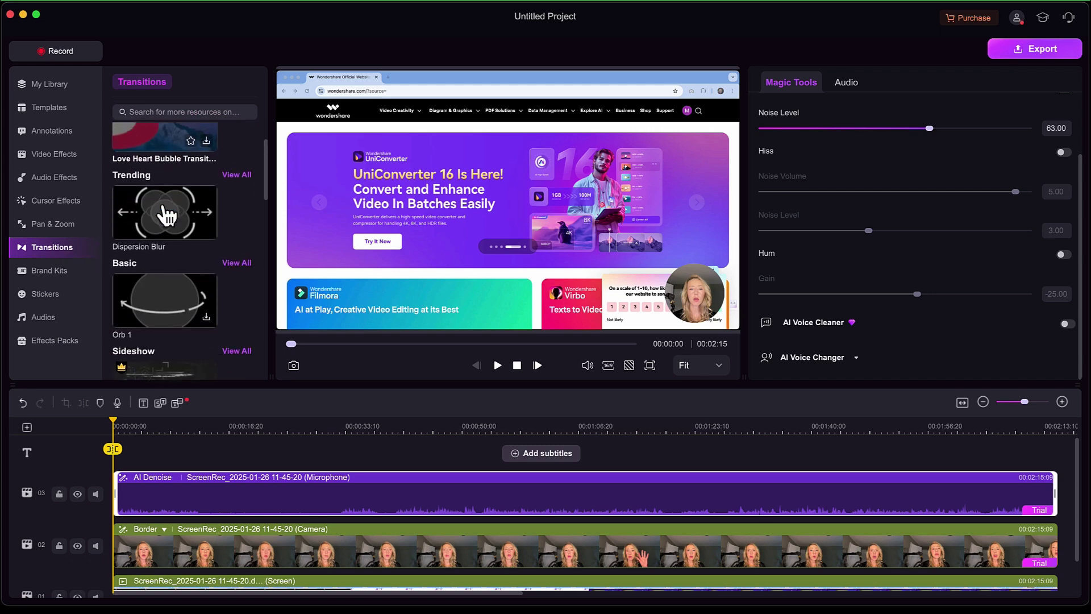
scroll(165, 215, "down", 2)
left_click(297, 465)
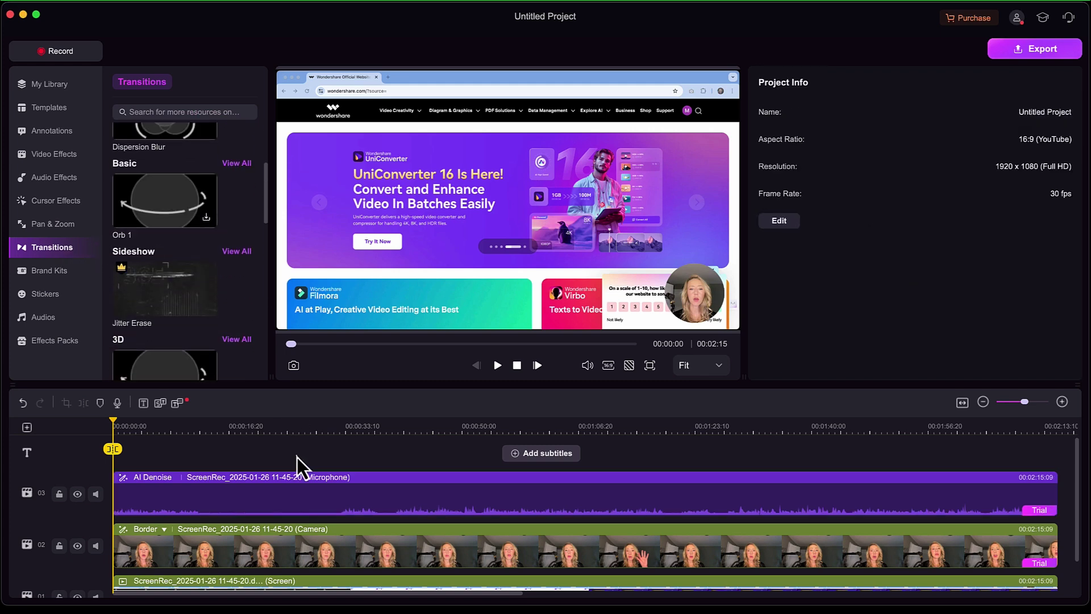
scroll(297, 466, "down", 2)
left_click(309, 566)
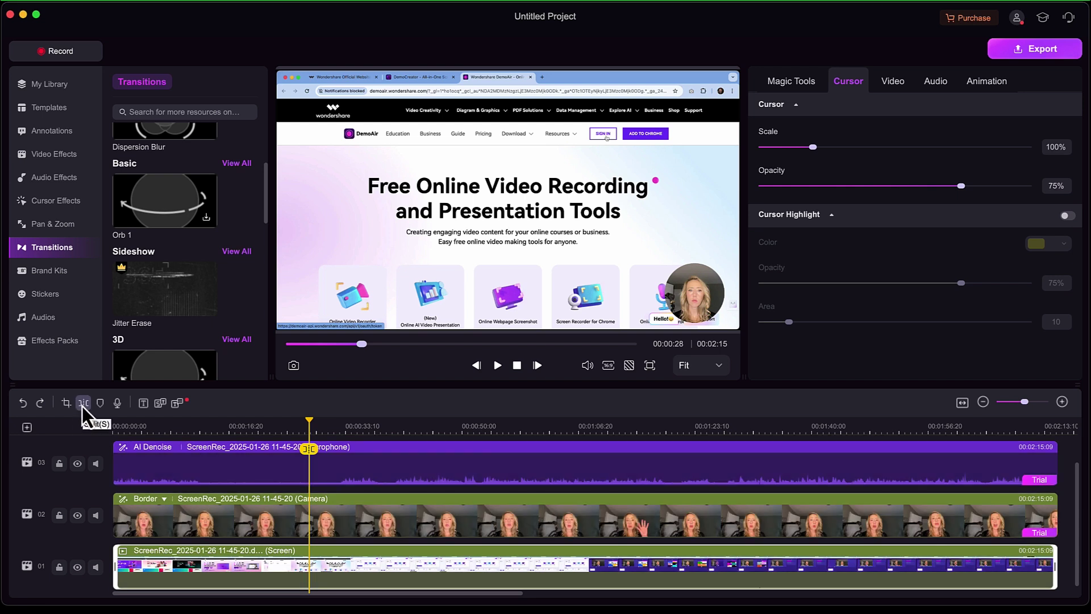
- Split the screen clip at 00:00:28 and add an Orb 1 transition at the cut
left_click(83, 403)
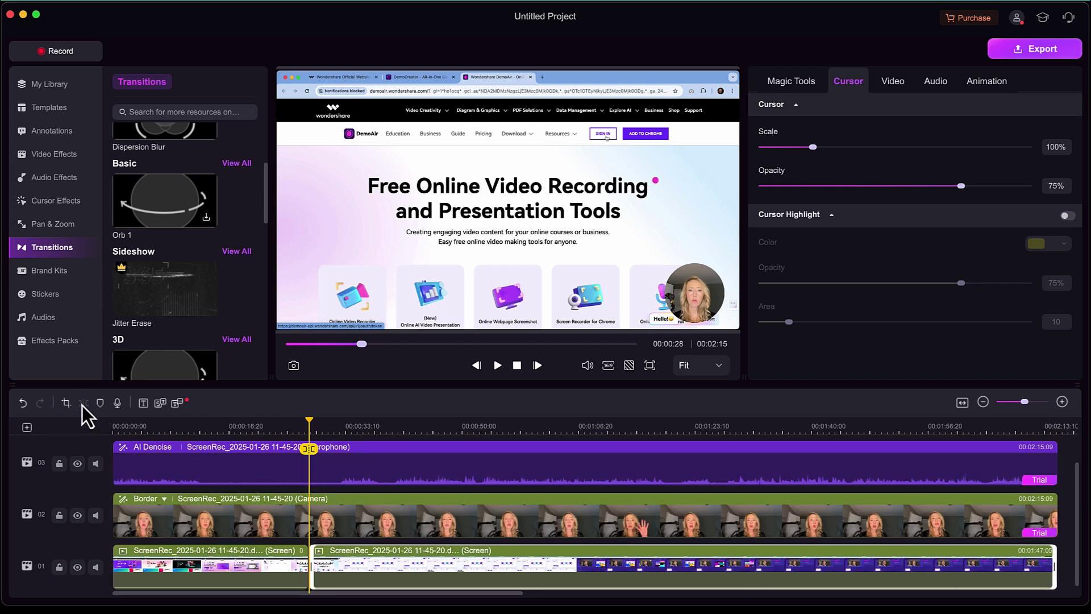
scroll(189, 242, "down", 1)
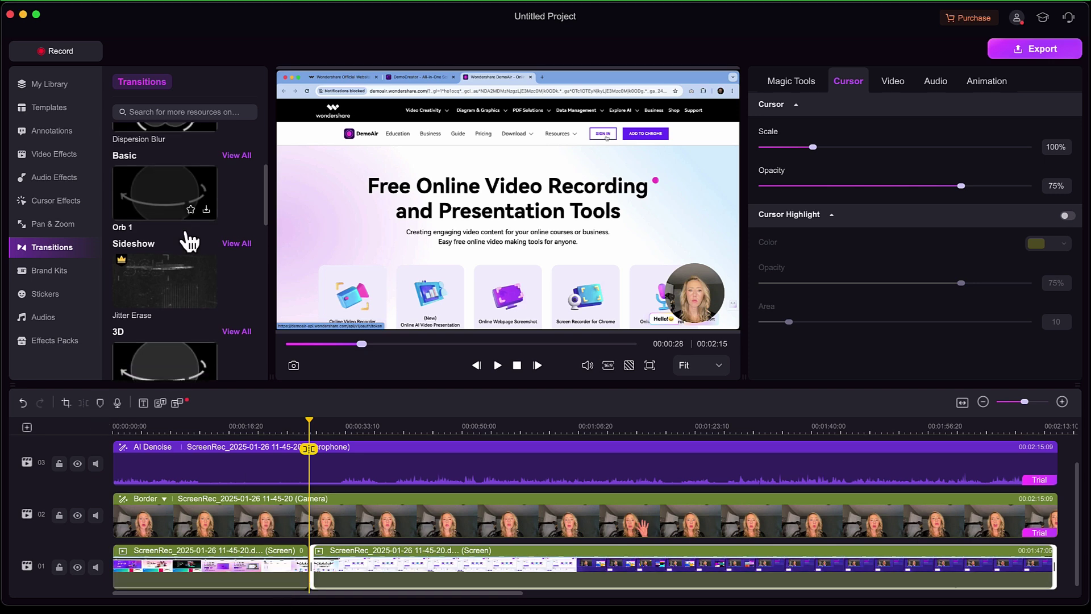
scroll(189, 241, "down", 5)
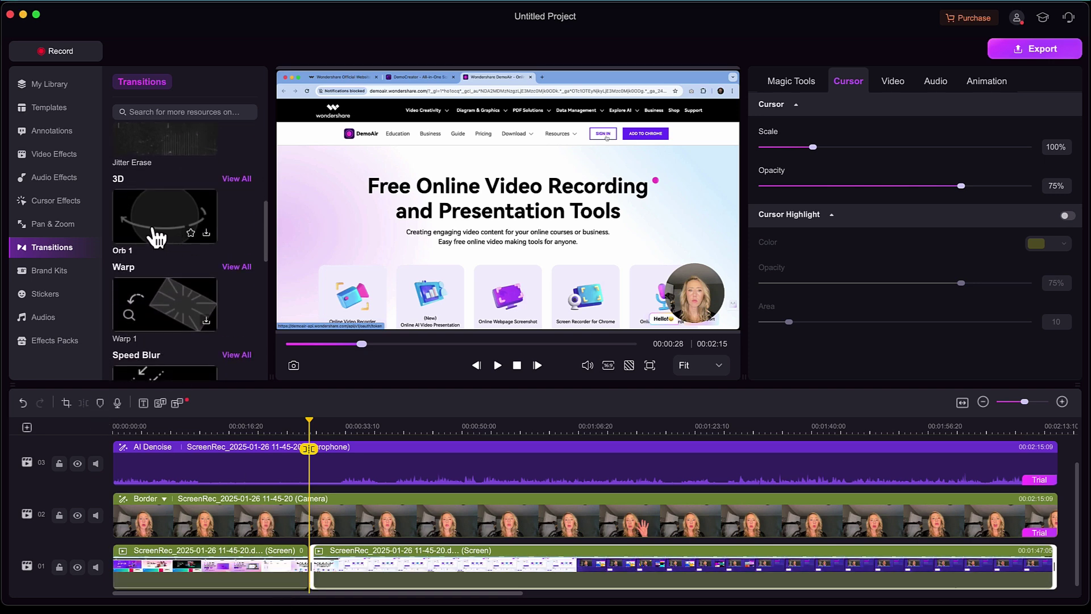
left_click_drag(156, 237, 301, 577)
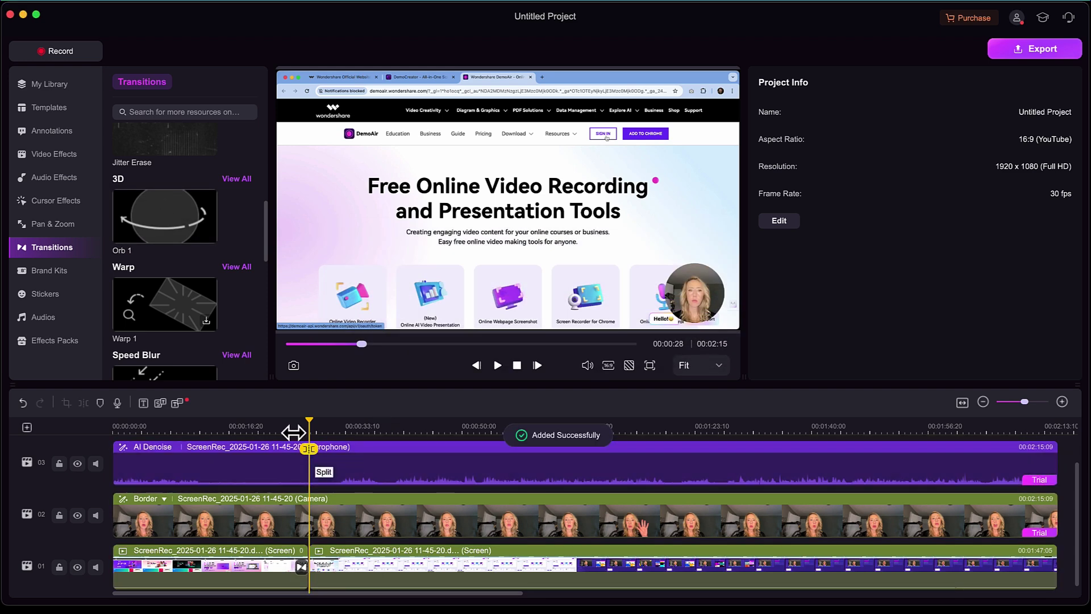
- Play the timeline from 00:00:24 through the transition and pause at 00:00:29
left_click(284, 426)
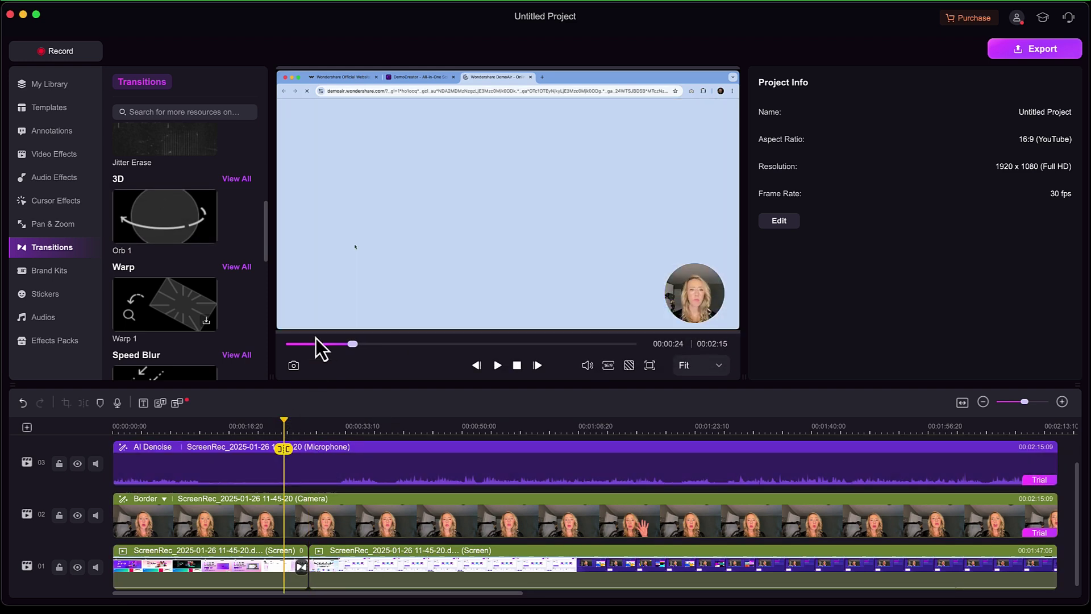
key("space")
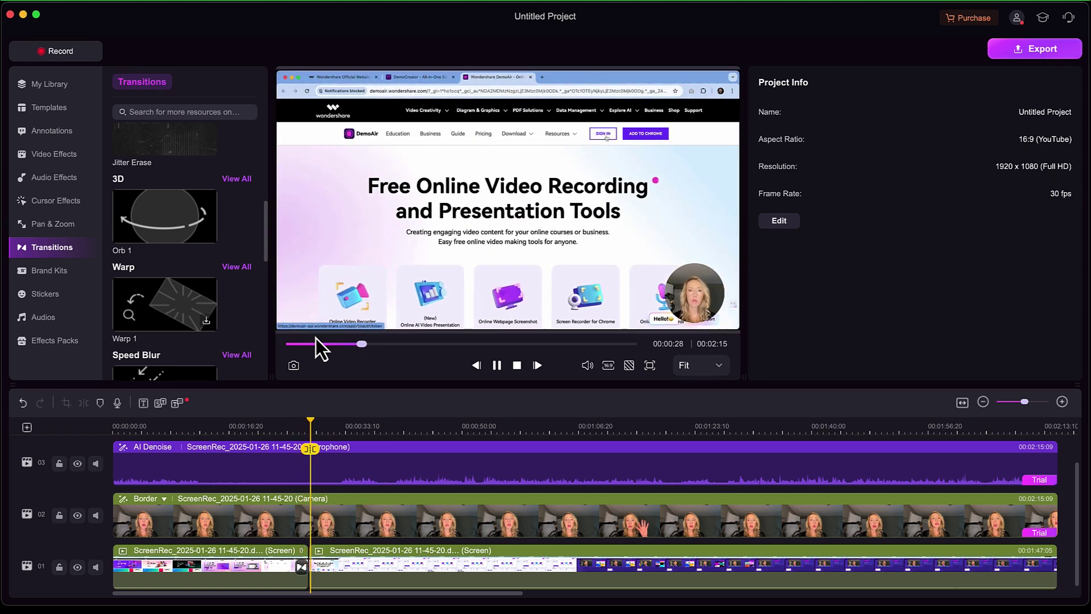
key("space")
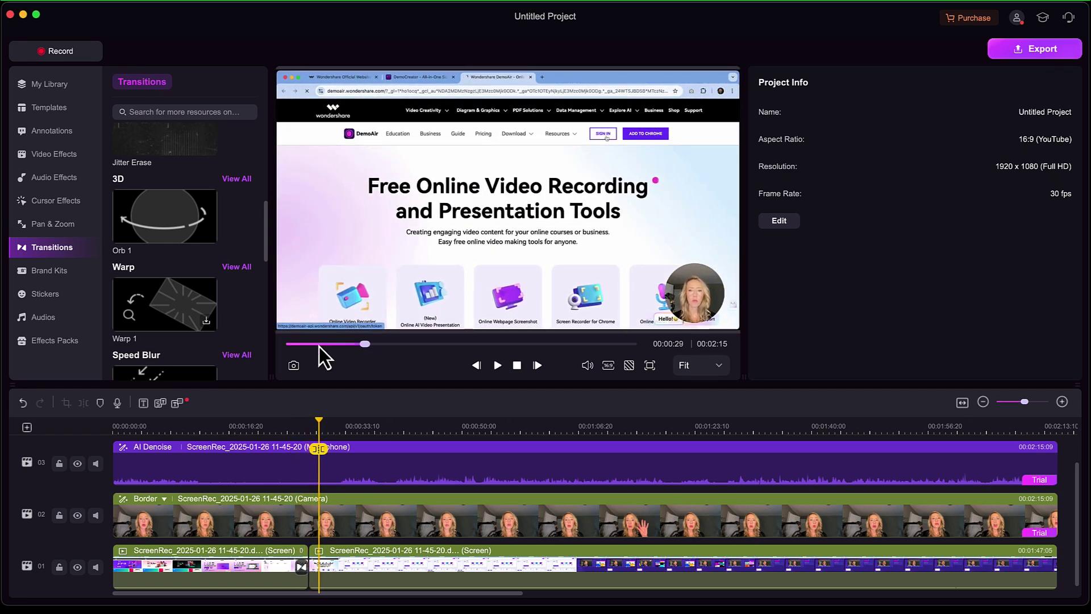
- Scroll the transitions and view all the Warp transitions
scroll(169, 185, "down", 2)
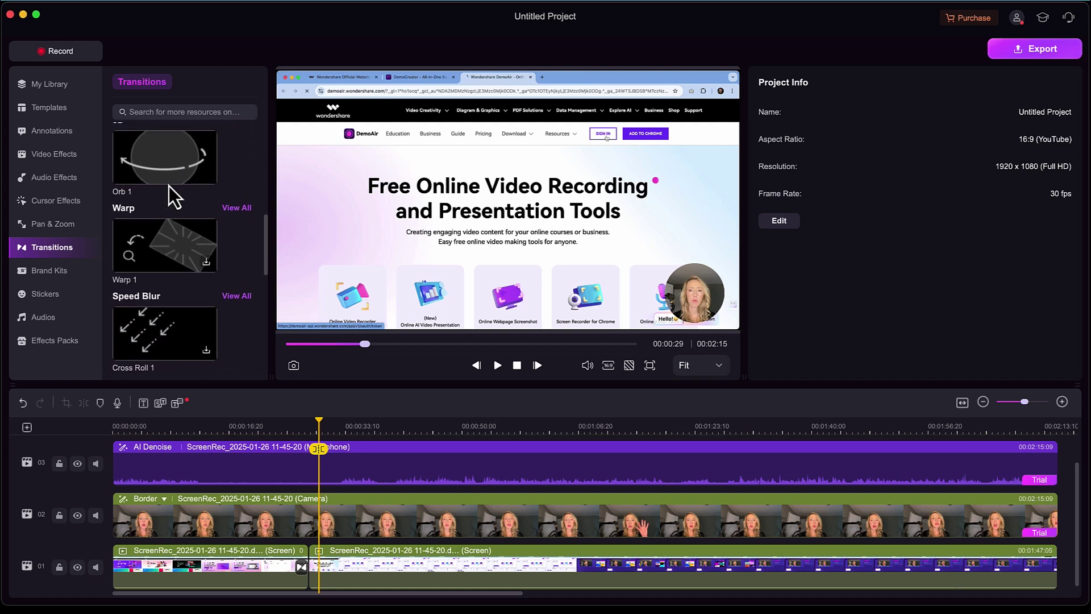
scroll(169, 186, "up", 3)
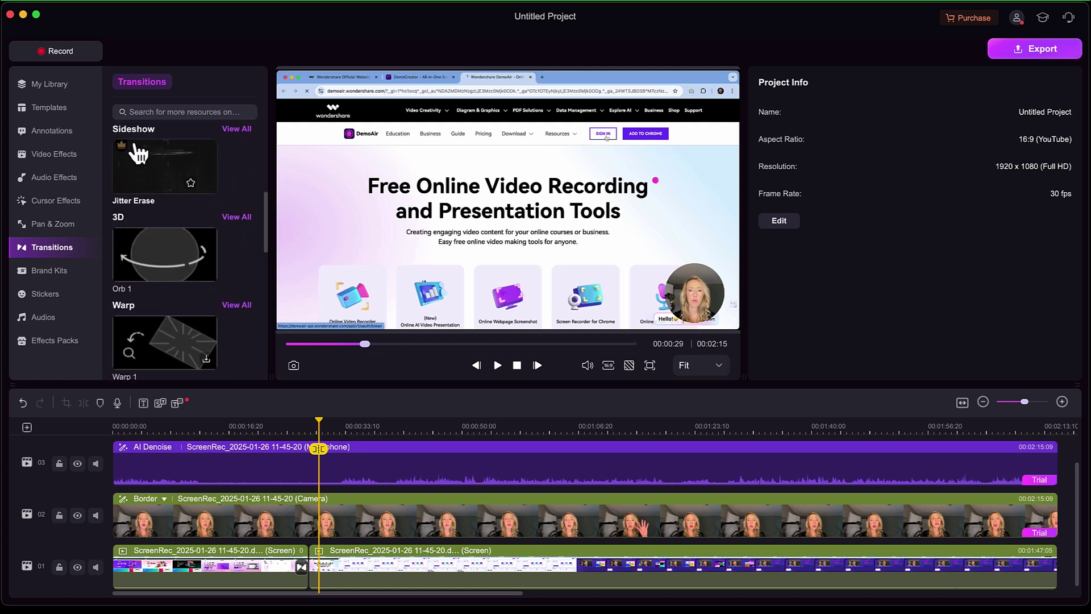
scroll(147, 187, "down", 4)
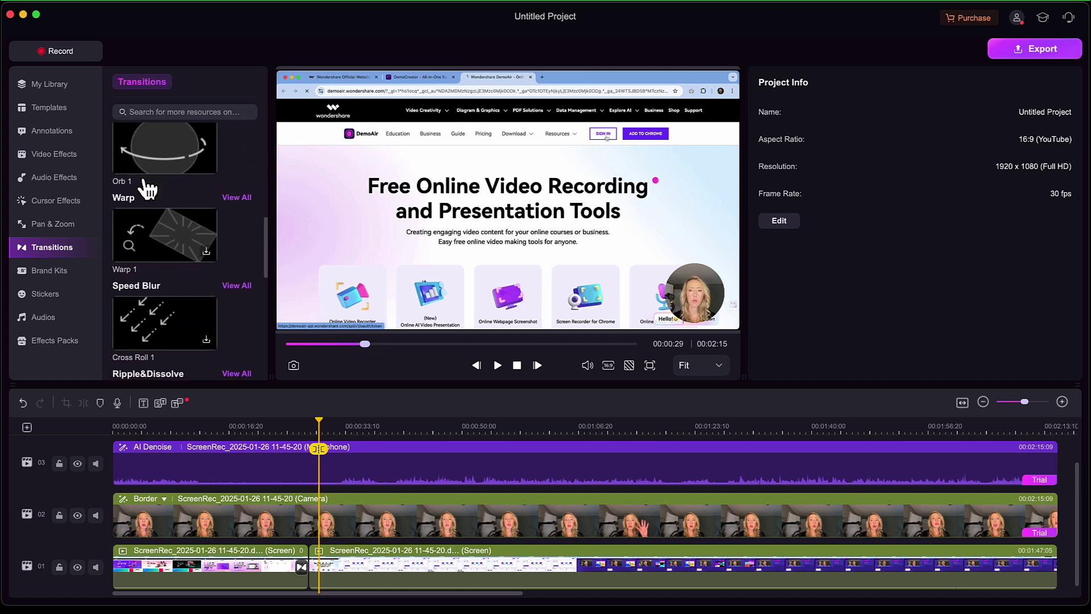
left_click(237, 199)
scroll(182, 196, "down", 15)
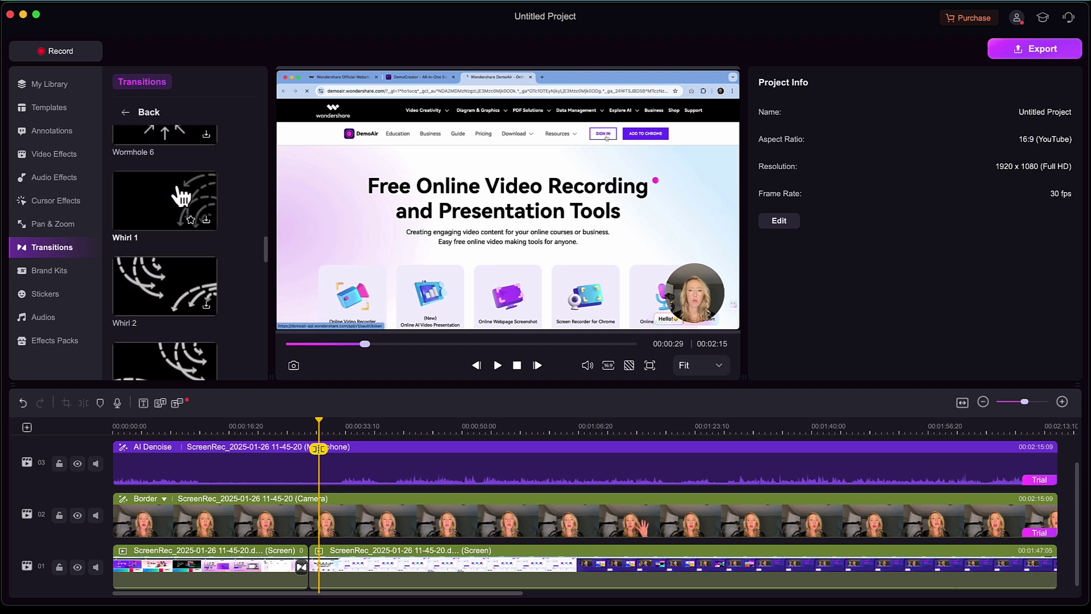
- Browse Brand Kits' End Credits, then Stickers, Audios and Effects Packs
left_click(57, 271)
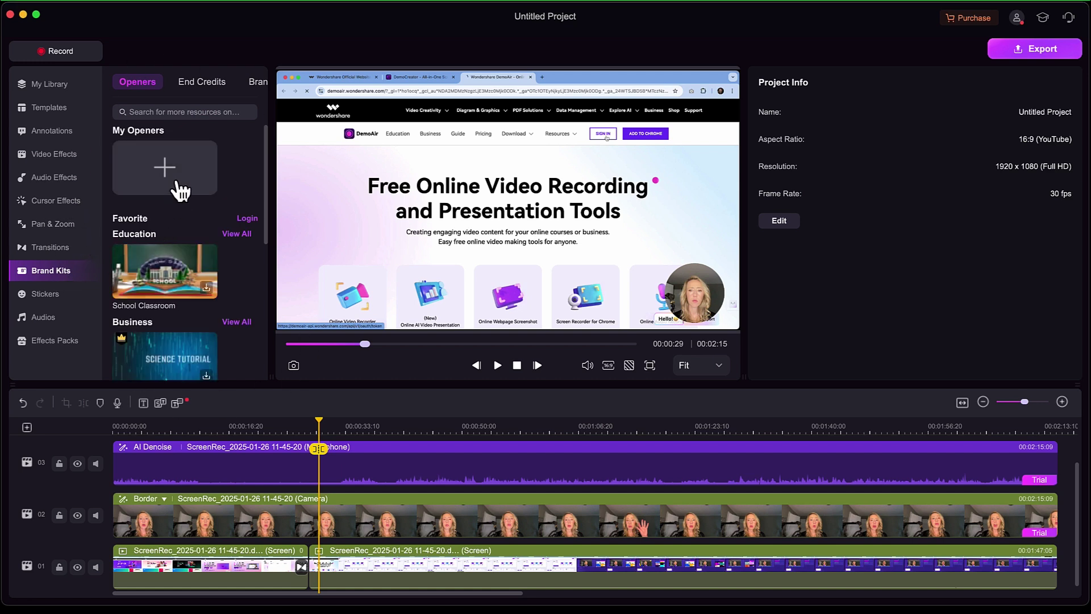
left_click(212, 81)
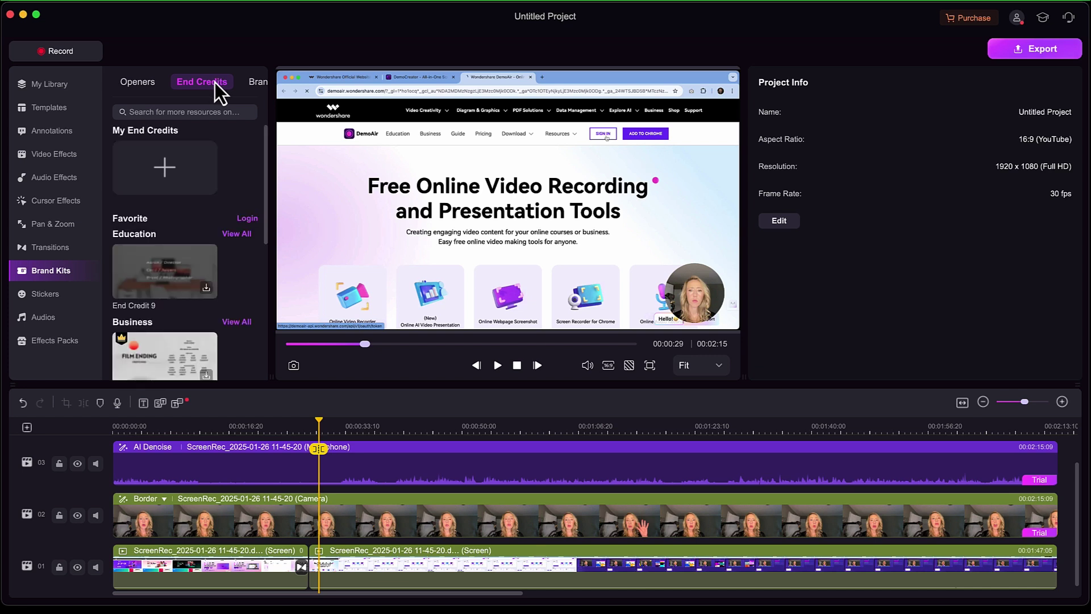
left_click(57, 296)
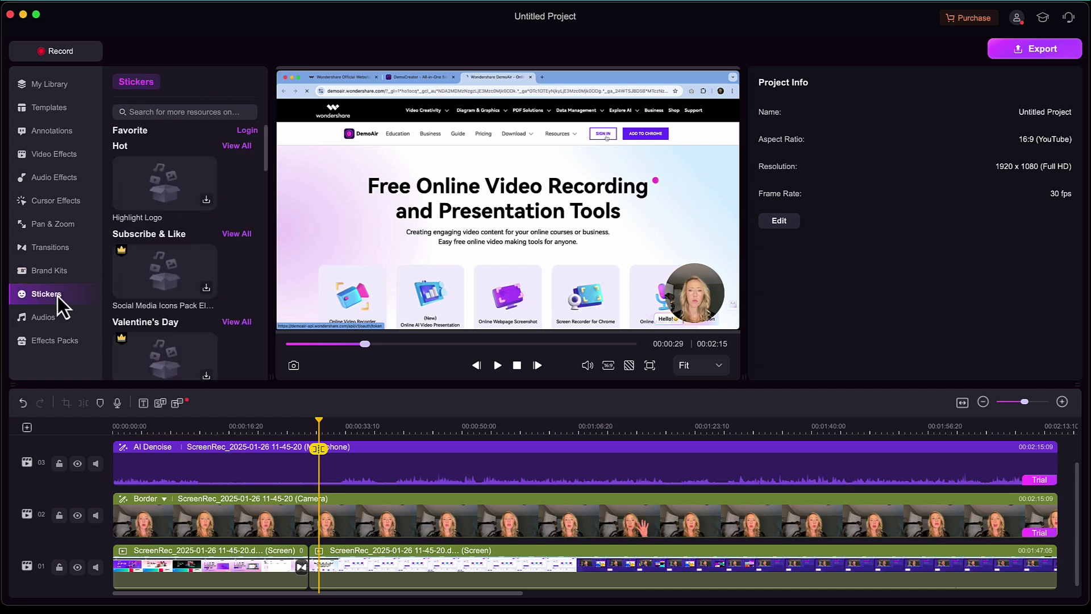
left_click(49, 316)
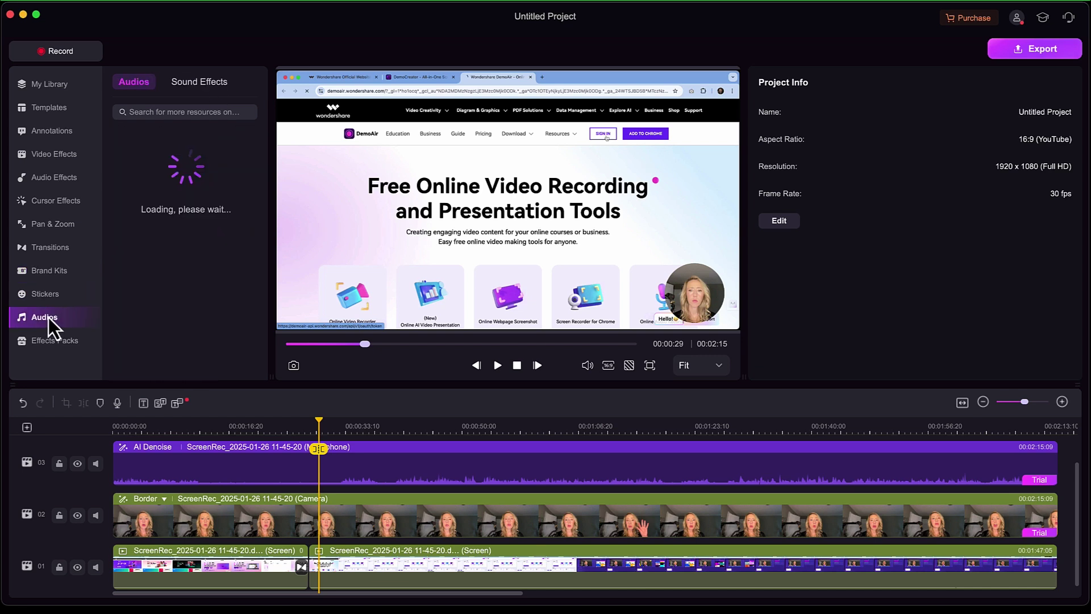
left_click(56, 347)
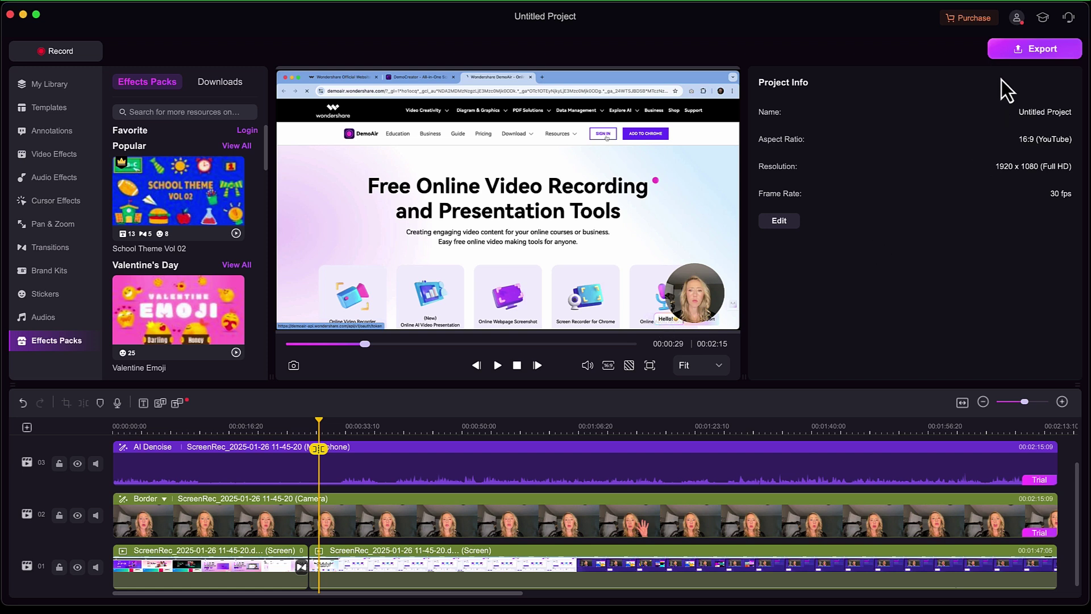
- In the export settings, rename the project to 'Project001'
left_click(1025, 50)
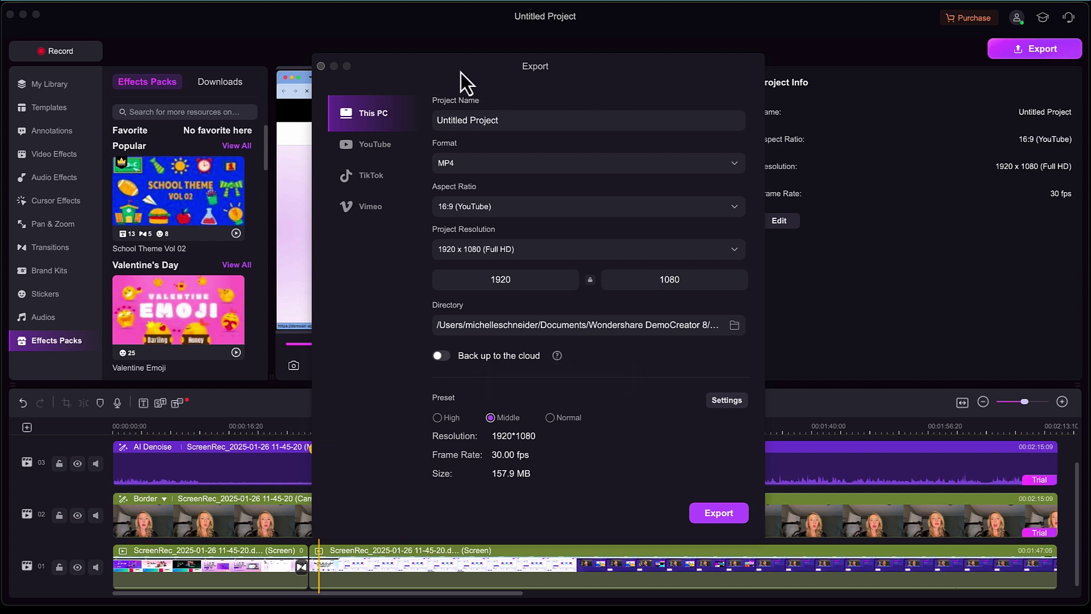
triple_click(517, 120)
type("Proj")
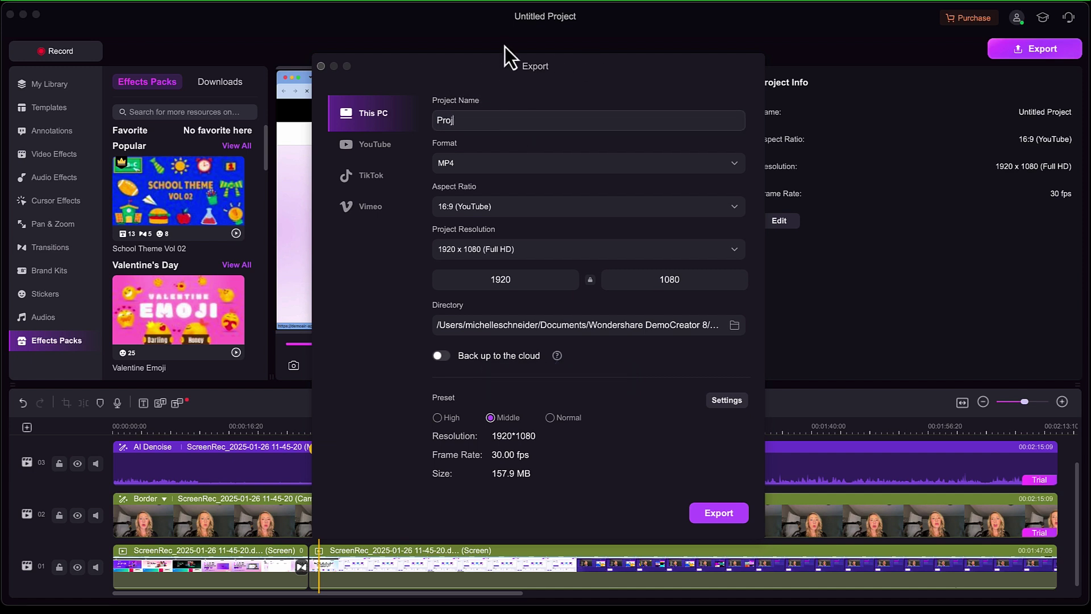
type("ect001")
- Compare output file sizes of the High, Middle and Normal quality presets, then view YouTube sharing
left_click(436, 418)
left_click(491, 417)
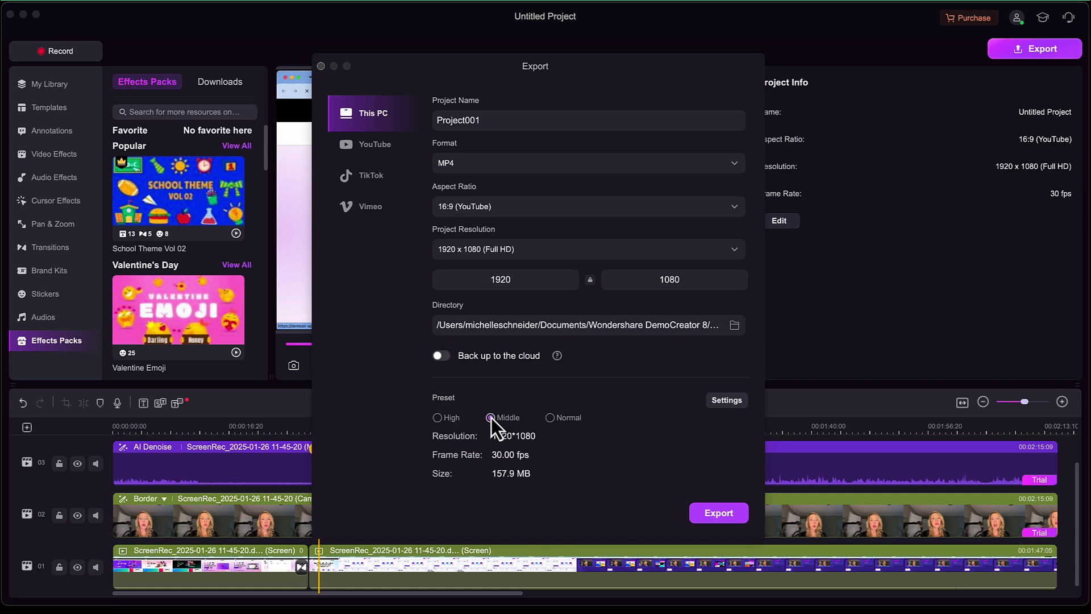
left_click(550, 418)
left_click(383, 144)
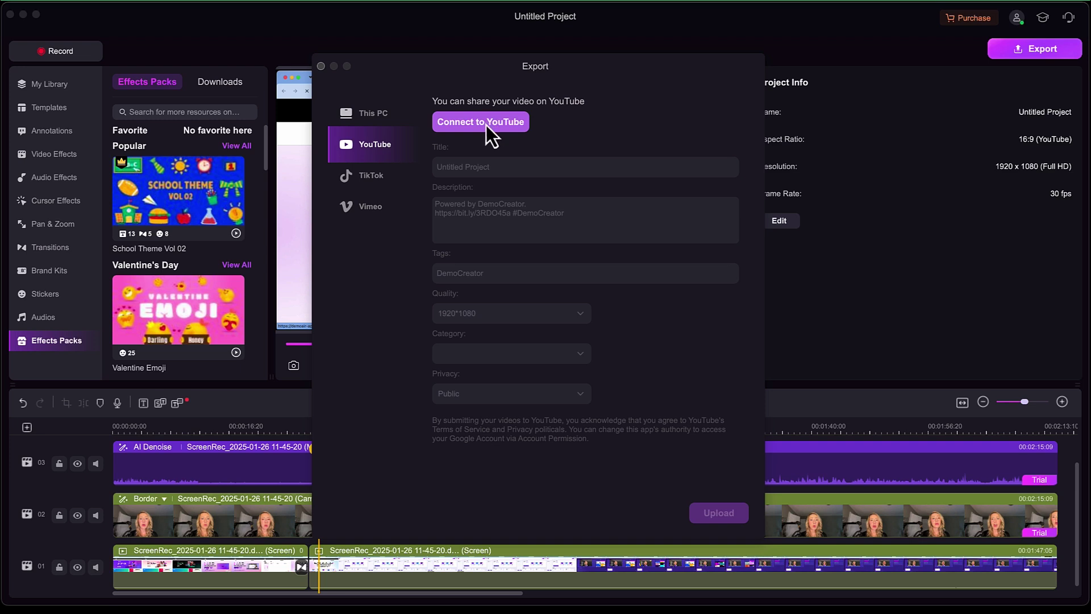
- Review the TikTok and Vimeo sharing tabs, then close the Export dialog without exporting
left_click(377, 172)
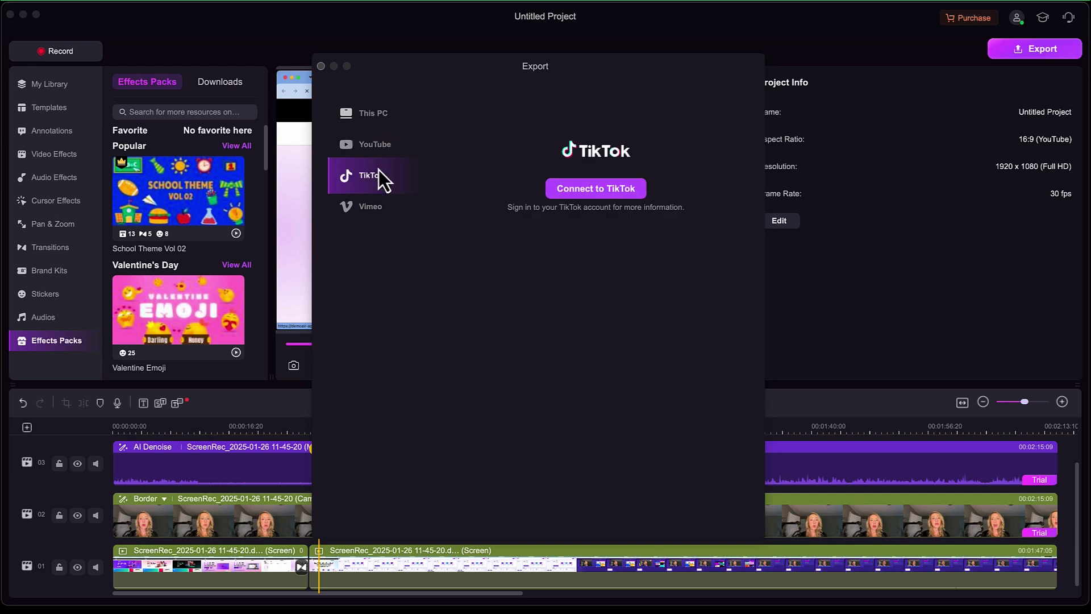
left_click(390, 210)
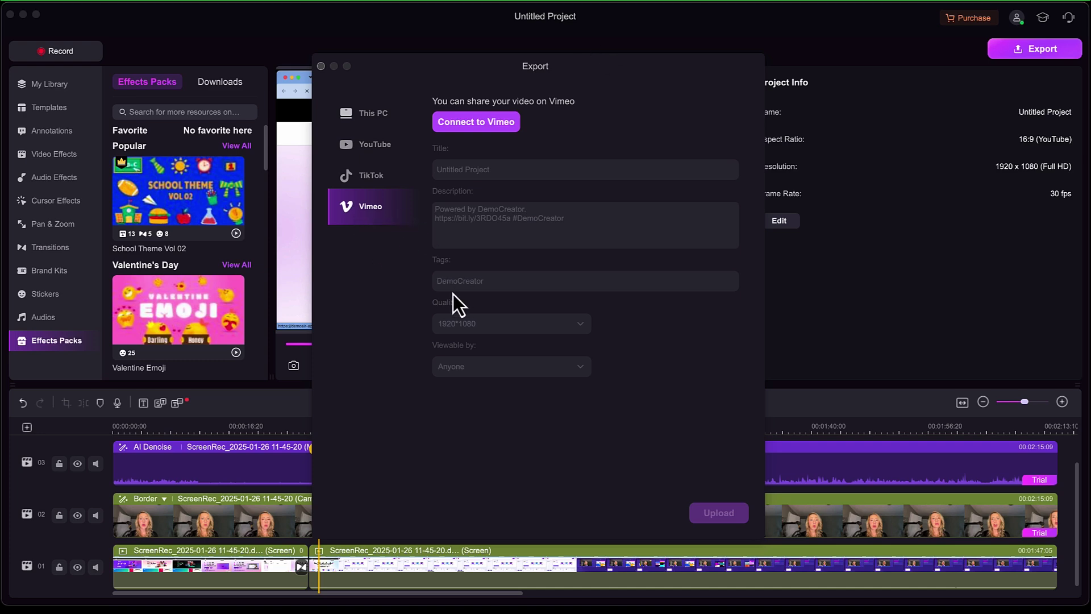
left_click(322, 66)
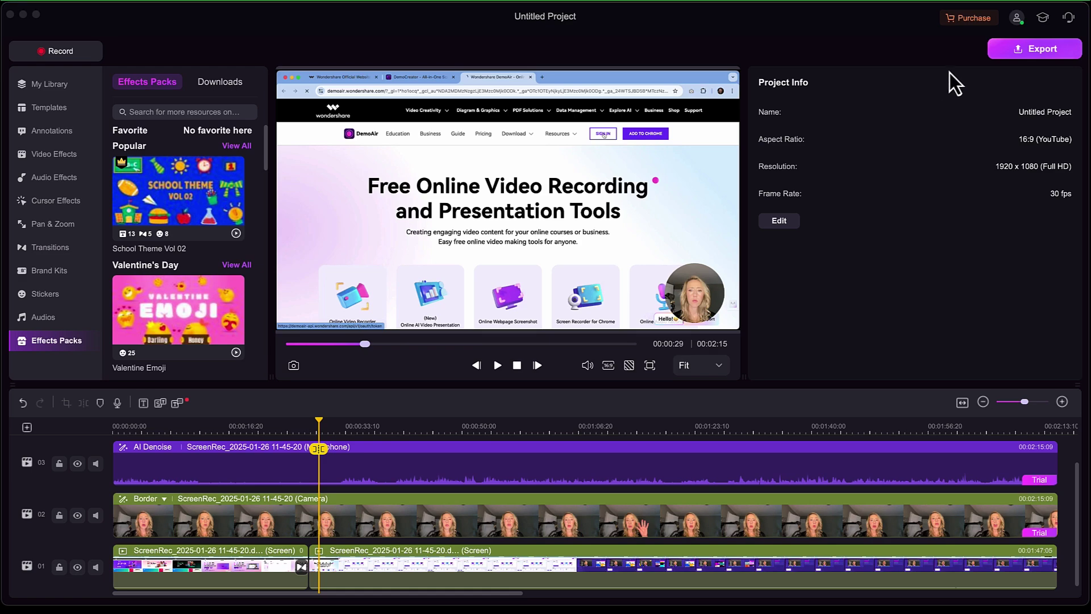
left_click(1043, 23)
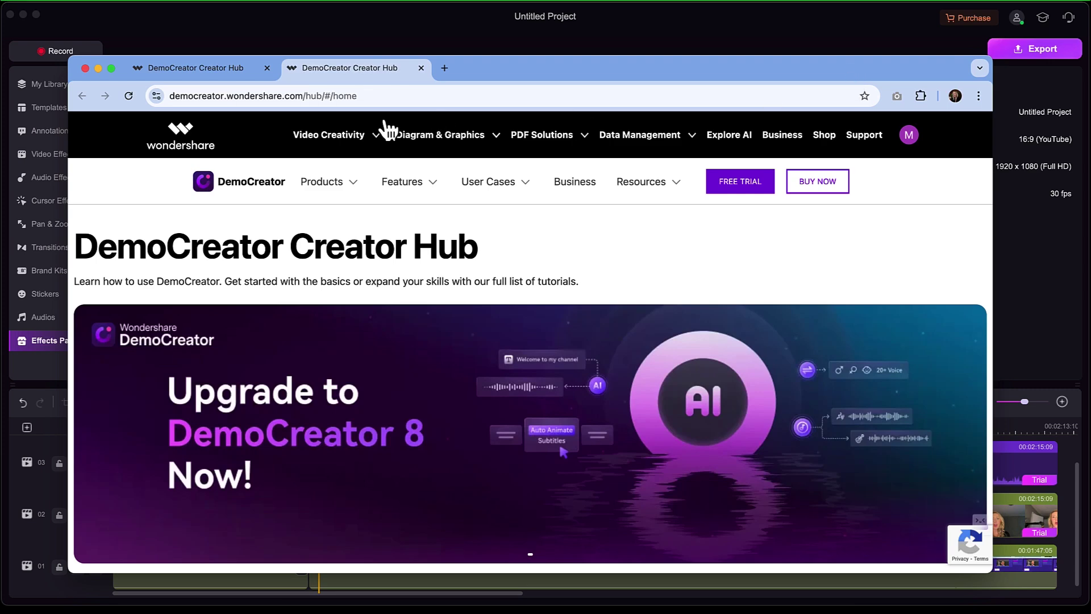
left_click_drag(508, 69, 513, 30)
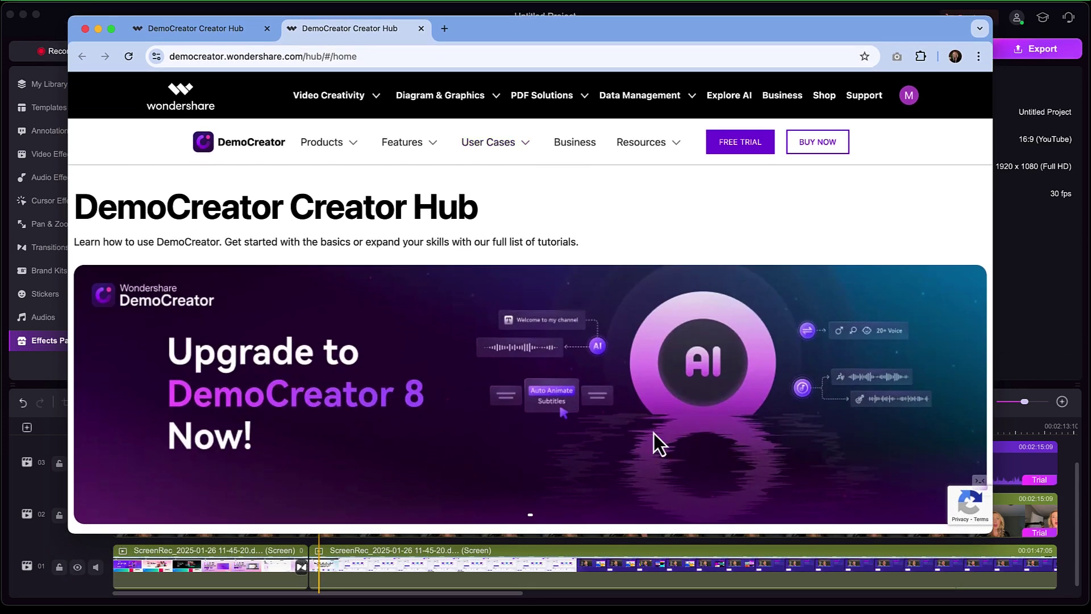
scroll(654, 433, "down", 10)
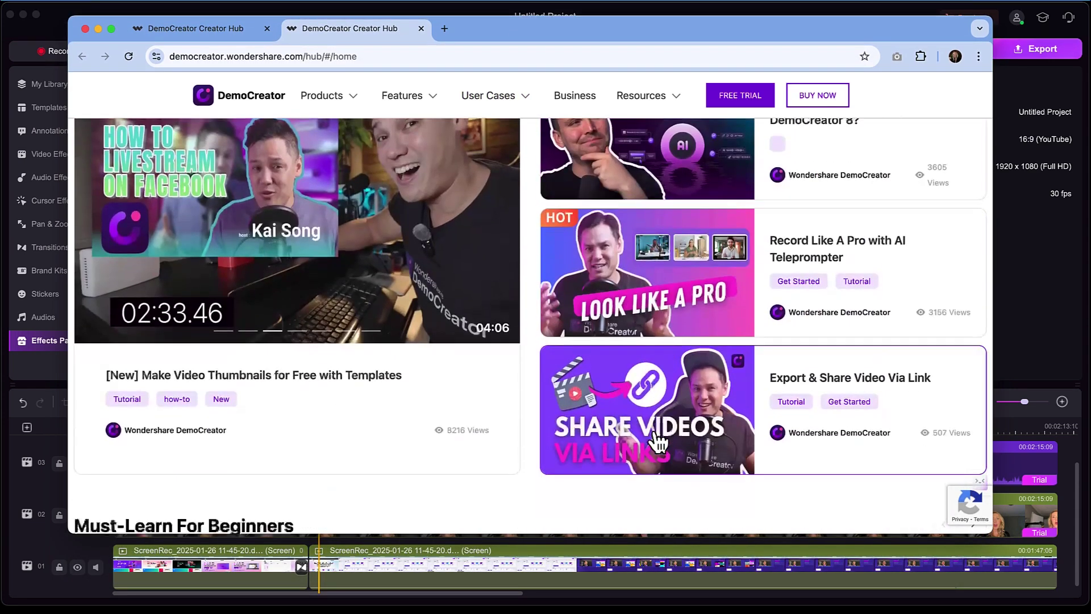
scroll(659, 441, "down", 5)
scroll(659, 443, "down", 5)
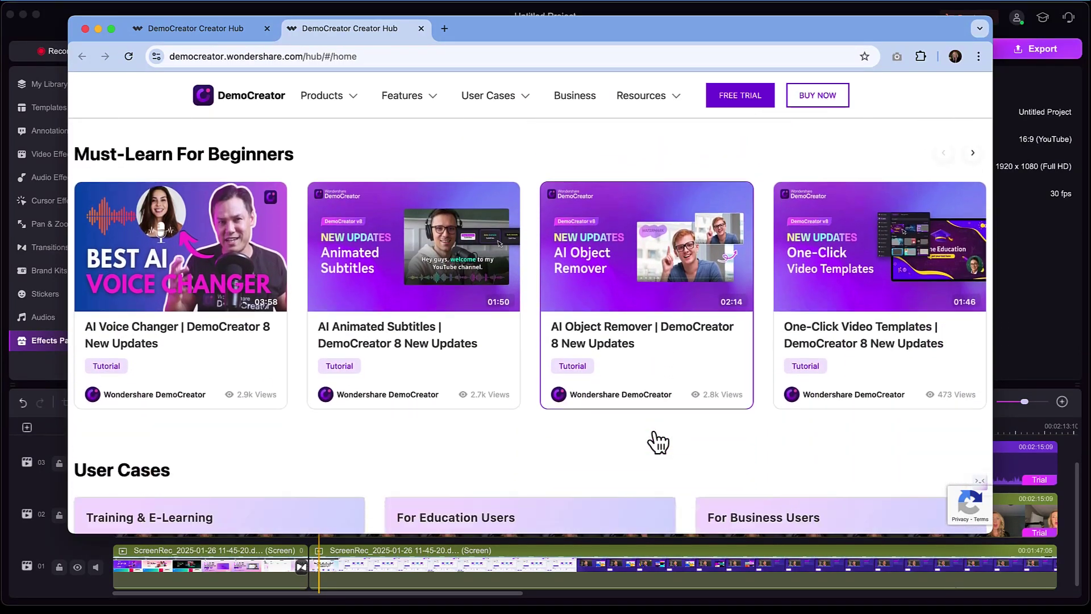
scroll(658, 441, "down", 2)
scroll(392, 287, "down", 1)
scroll(393, 287, "down", 4)
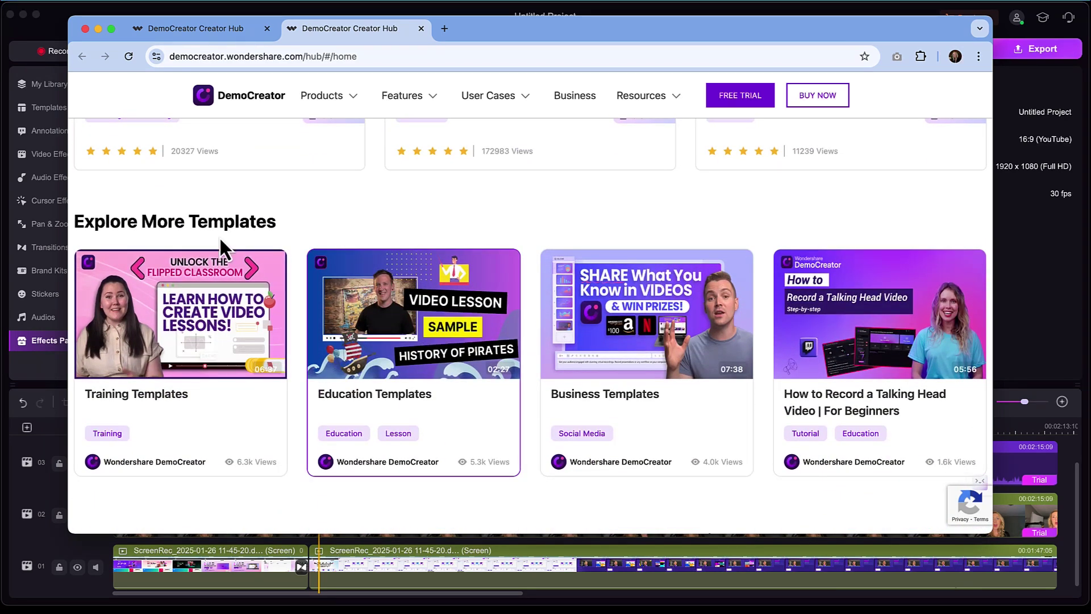
left_click(84, 28)
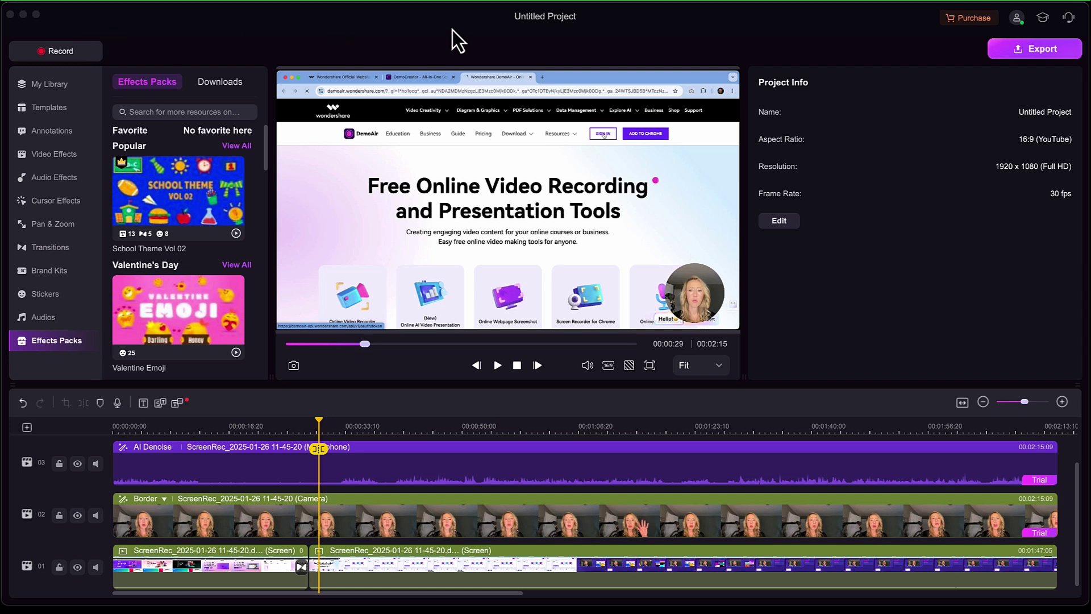
- Return to Home, reopen the Untitled Project thumbnail, and drag the divider to widen the preview
left_click(10, 14)
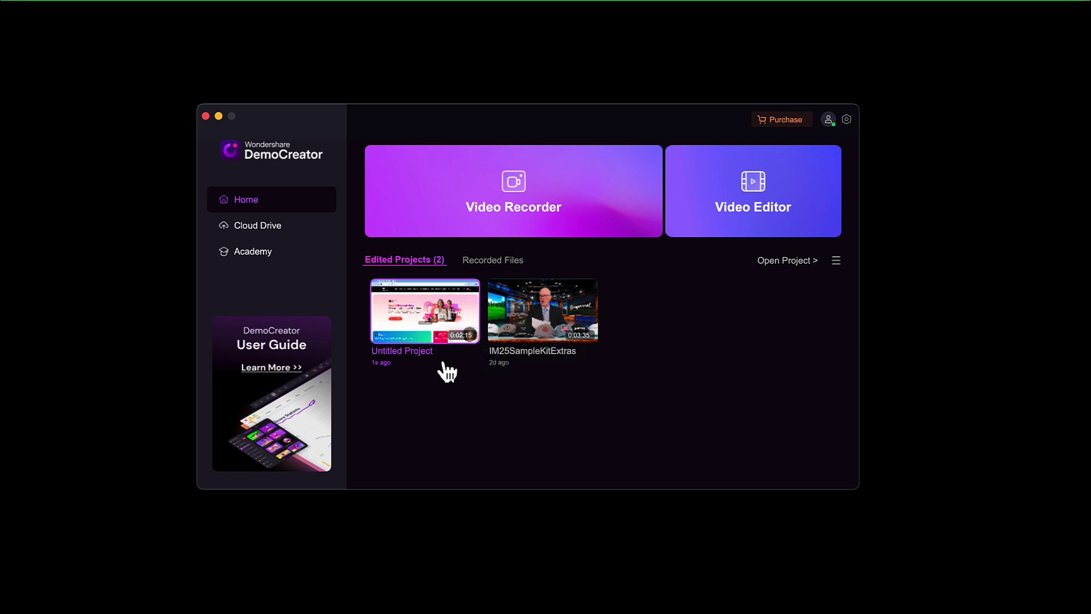
double_click(441, 333)
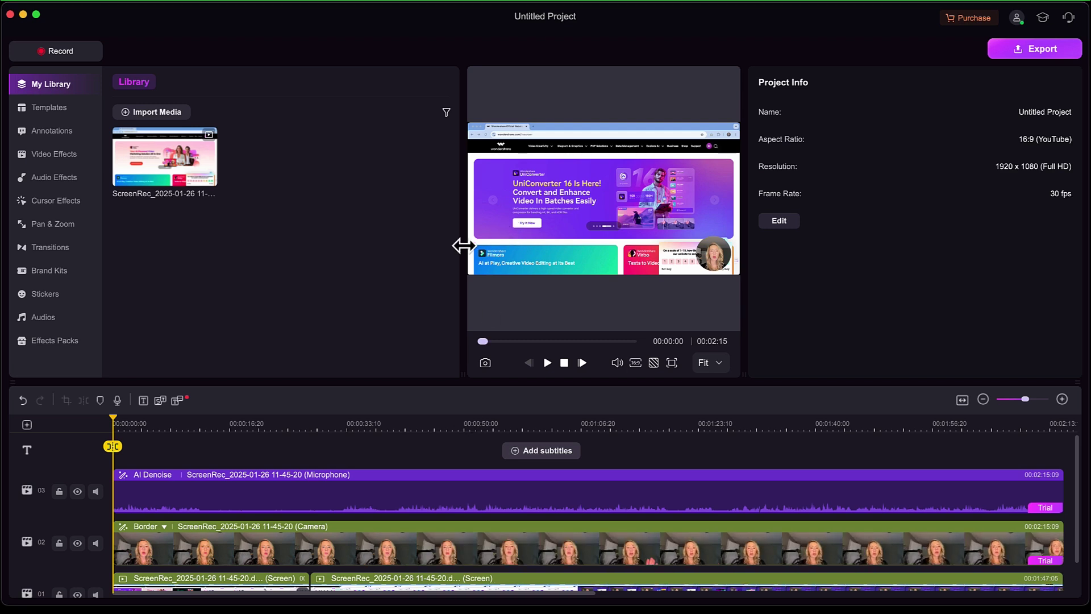
left_click_drag(461, 245, 257, 250)
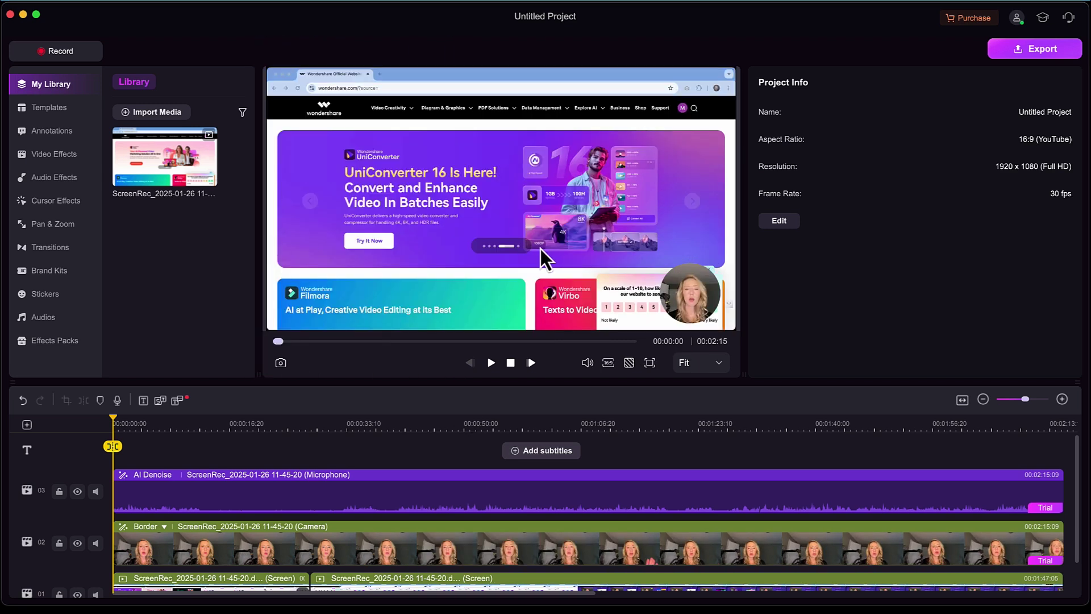